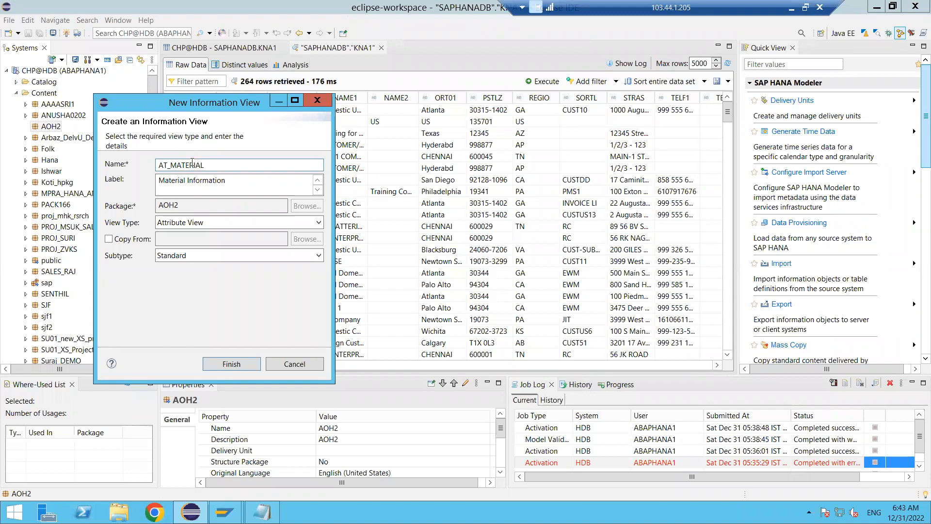
# - Create the attribute view AT_MATERIAL, labelled Material Information, in package AOH2 with the Standard subtype
pyautogui.click(220, 185)
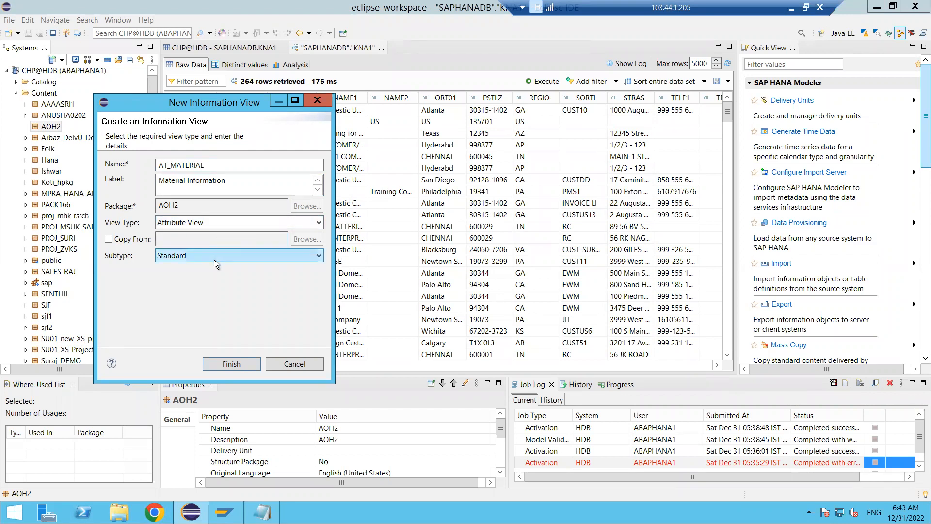
pyautogui.click(315, 257)
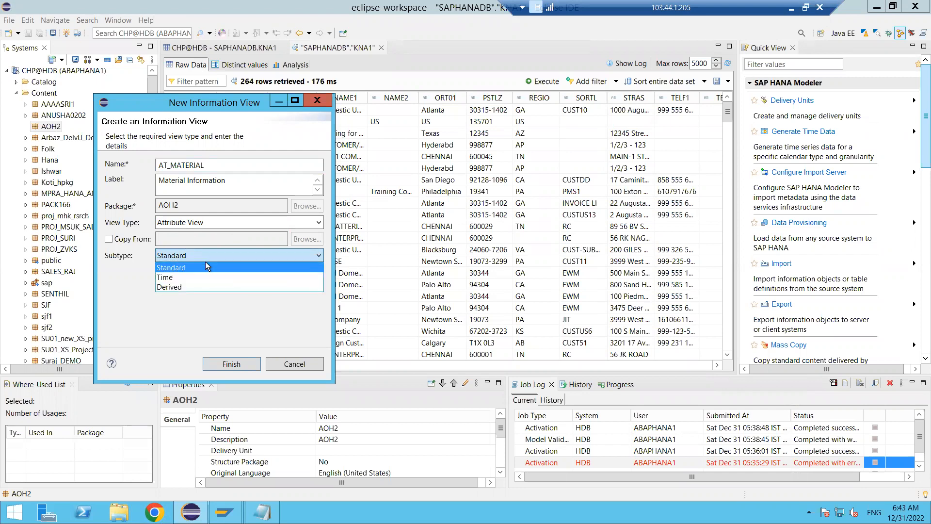
pyautogui.click(131, 278)
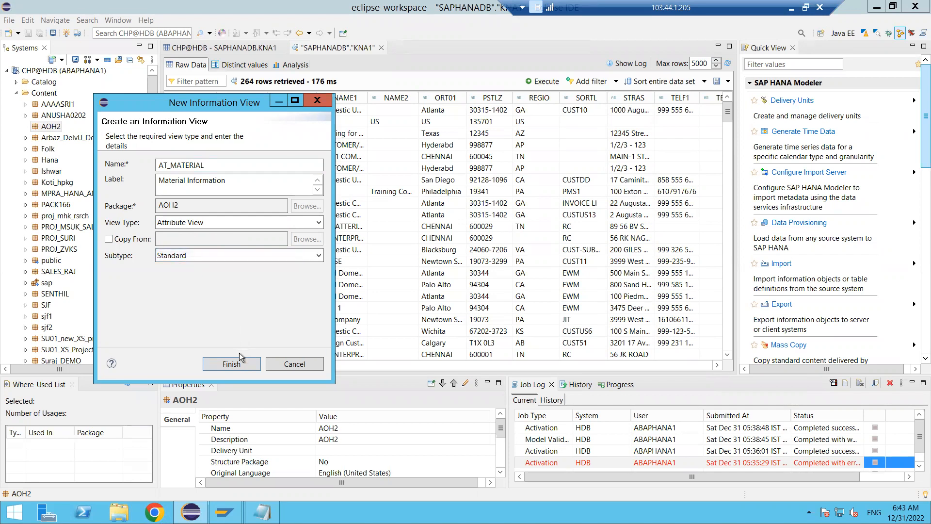
pyautogui.click(232, 364)
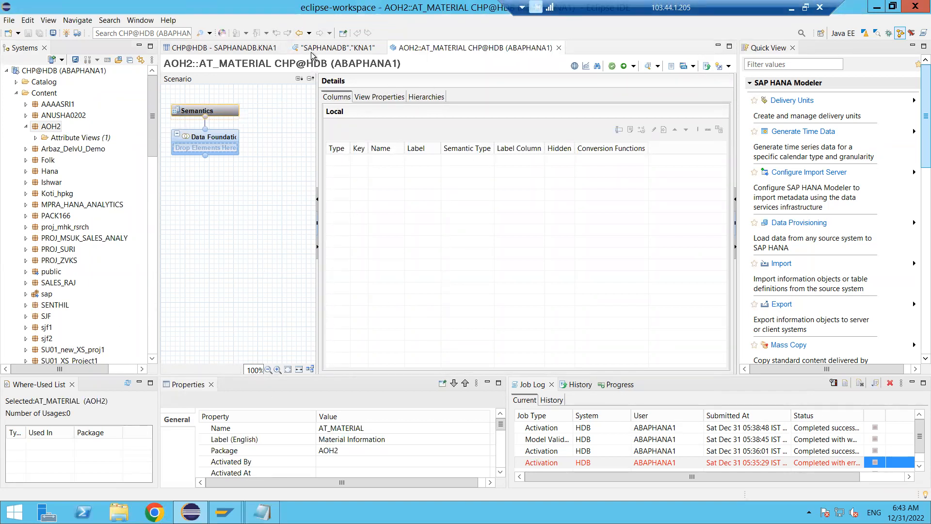
pyautogui.moveTo(194, 112)
pyautogui.moveTo(234, 152)
pyautogui.click(248, 135)
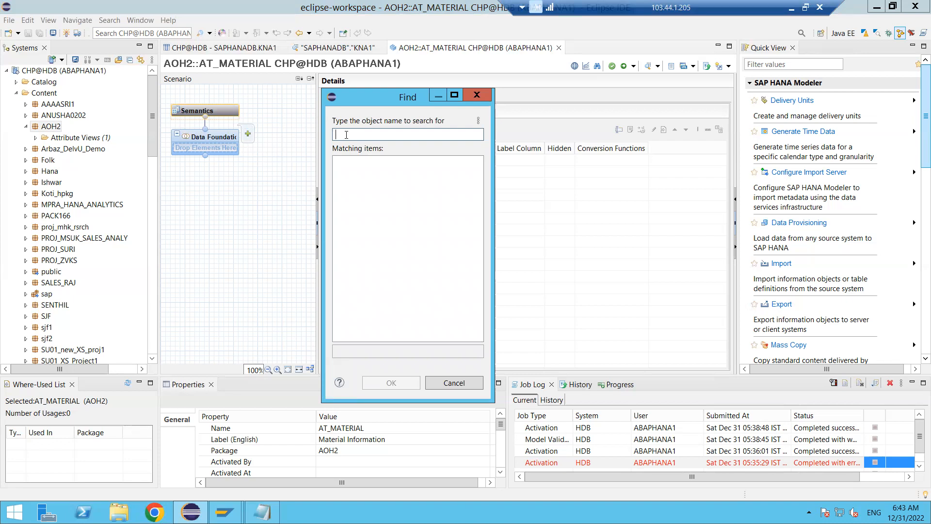
pyautogui.write('mara')
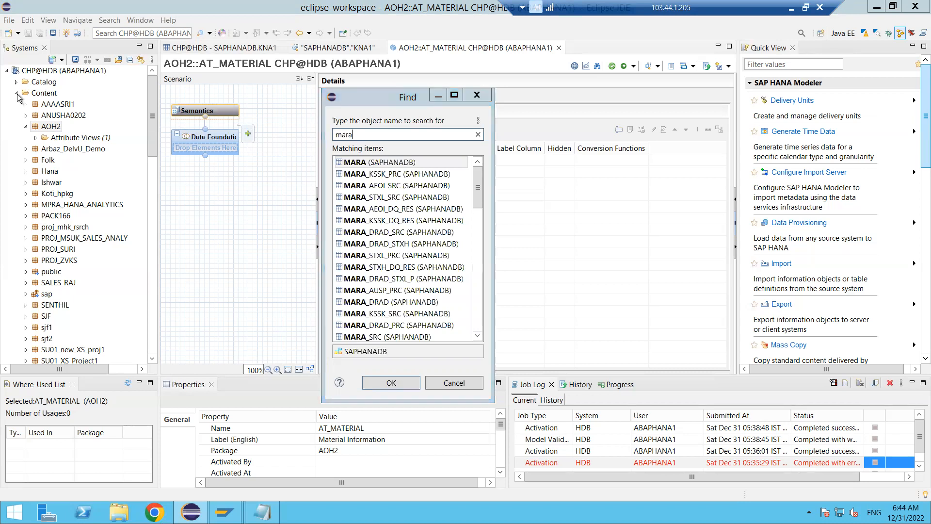
pyautogui.click(477, 94)
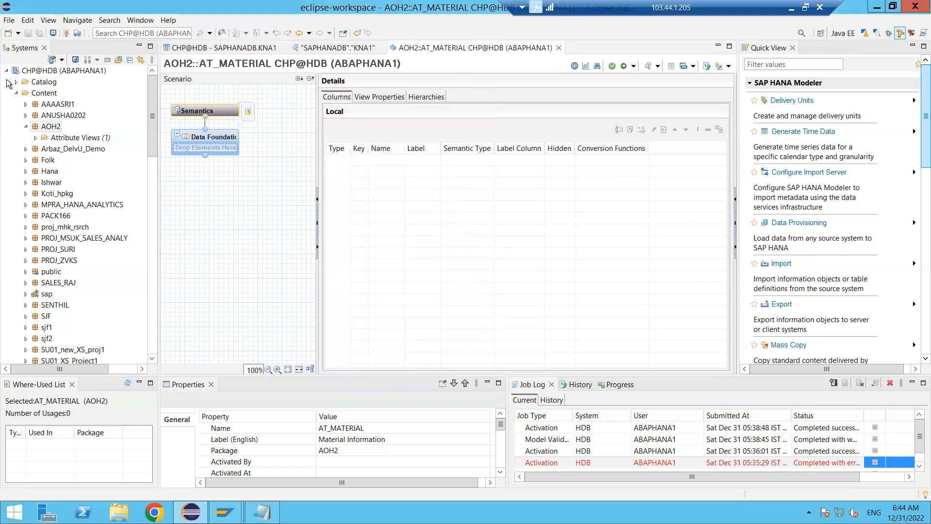
# - Collapse the Content folder, look through the schemas in the Catalog folder, and collapse it again
pyautogui.click(18, 93)
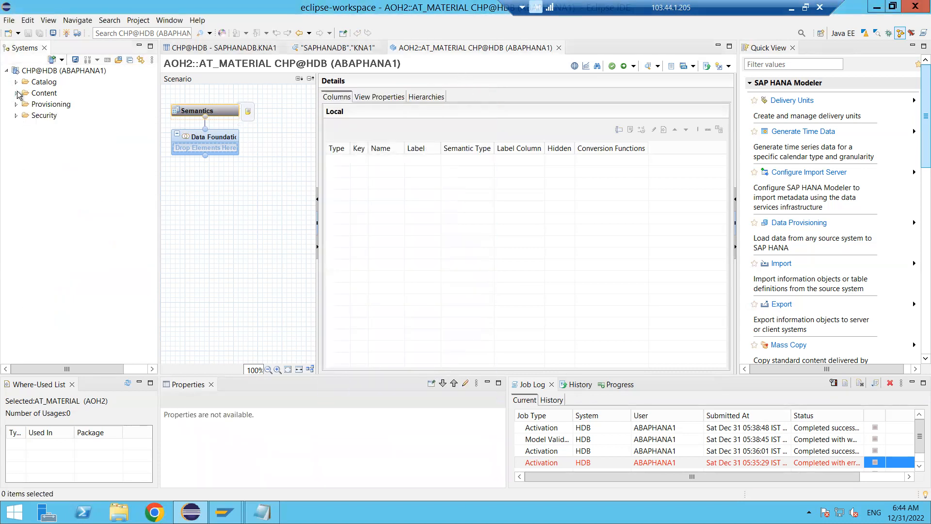
pyautogui.click(42, 83)
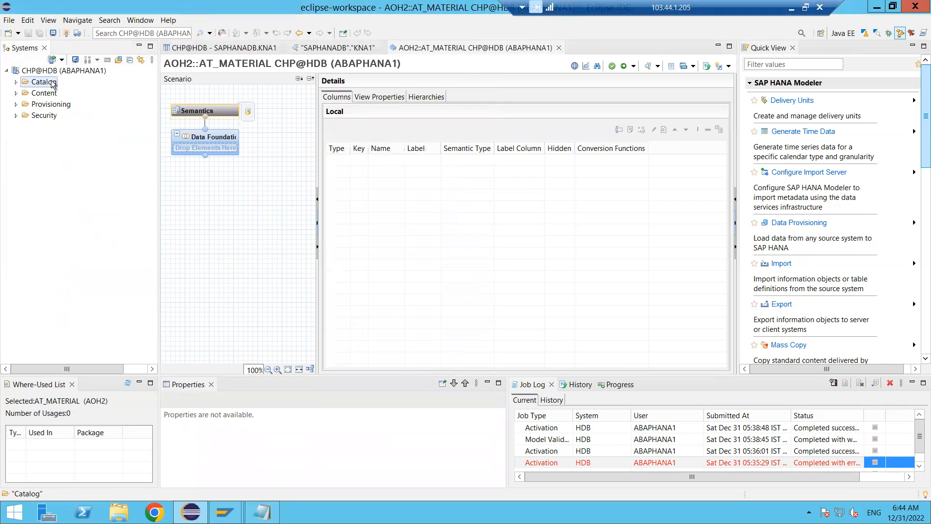
pyautogui.click(16, 83)
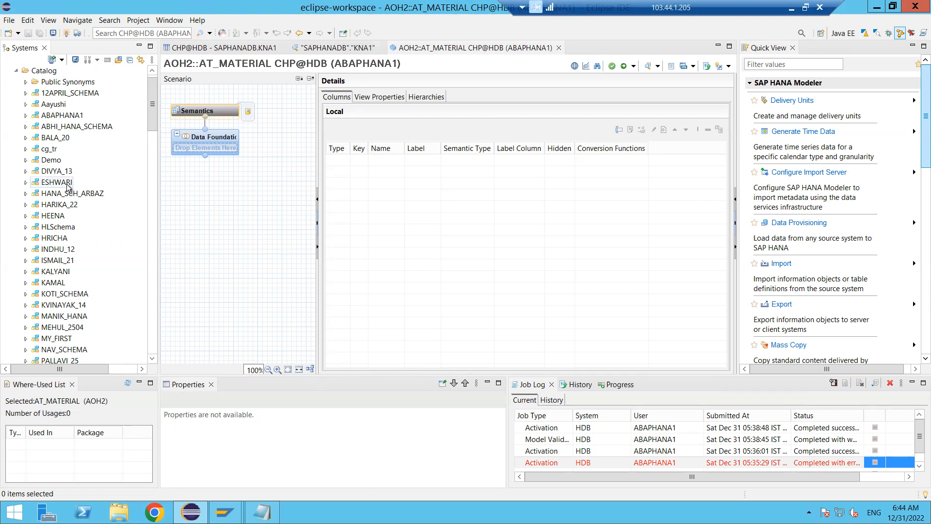
pyautogui.click(16, 71)
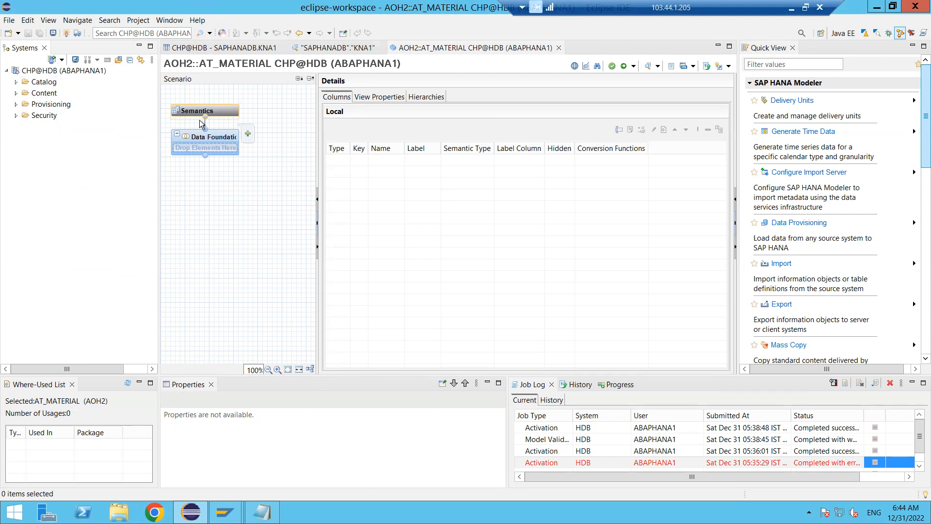
# - Search for "mara" and add the MARA table from SAPHANADB to the Data Foundation
pyautogui.click(248, 136)
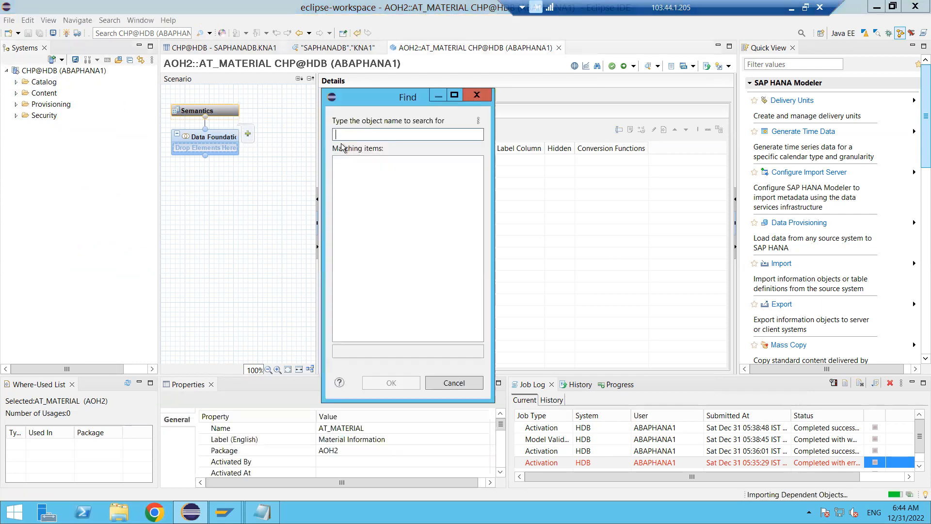
pyautogui.write('mara')
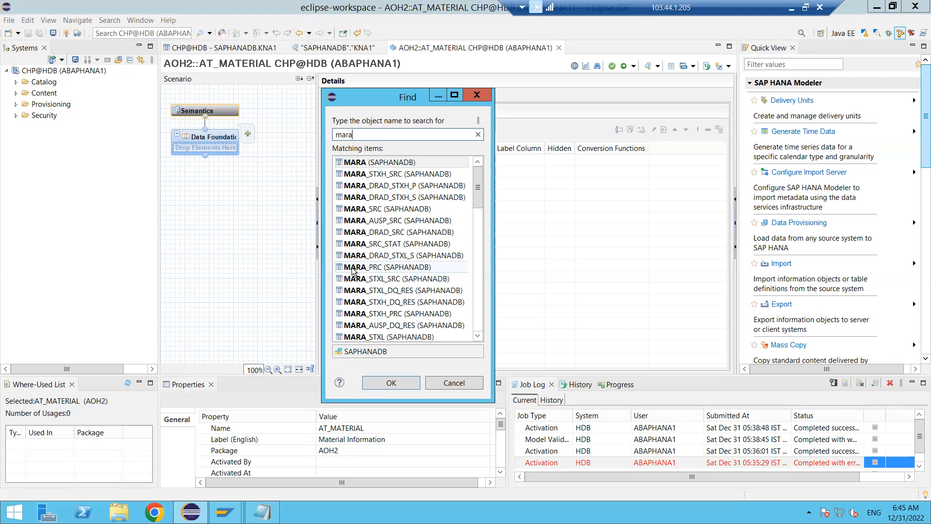
pyautogui.click(377, 166)
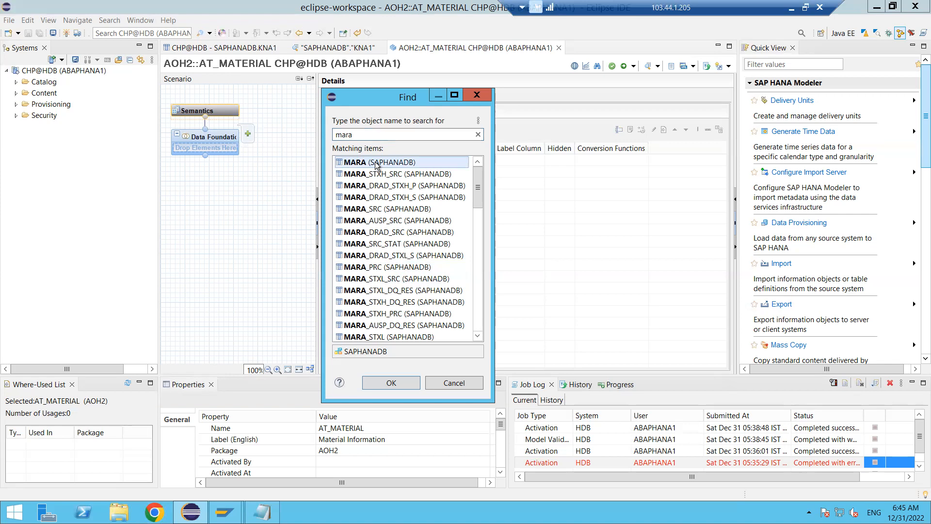
pyautogui.click(380, 383)
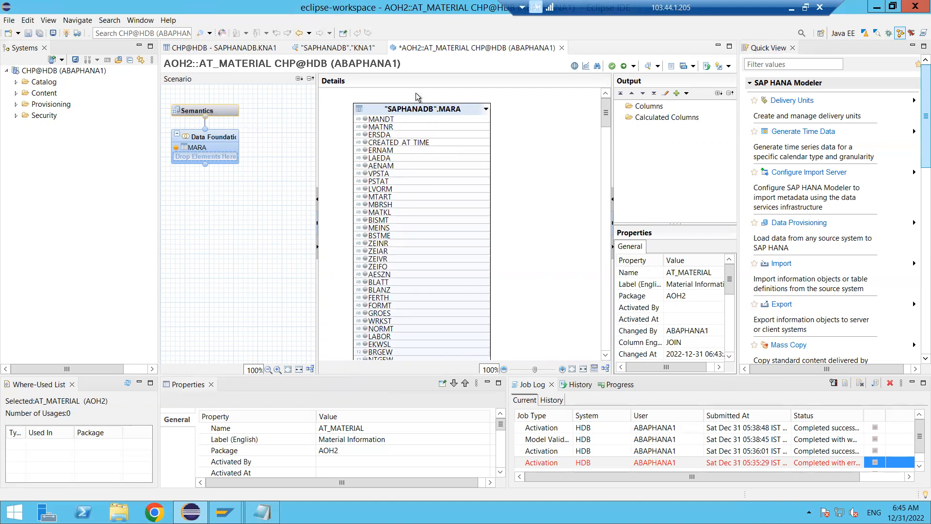
# - Add the MARA columns MANDT, MATNR, MTART, MATKL and ERNAM to the output
pyautogui.click(365, 120)
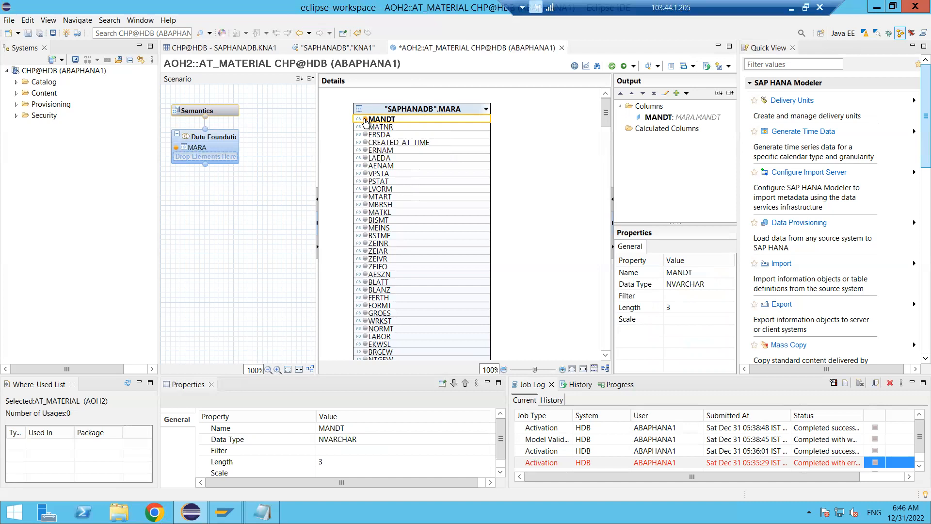
pyautogui.click(366, 127)
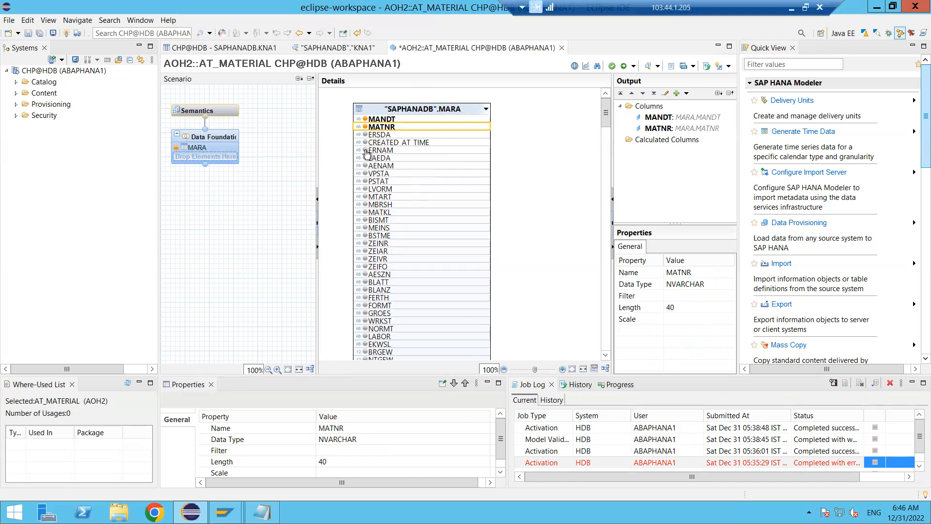
pyautogui.click(365, 199)
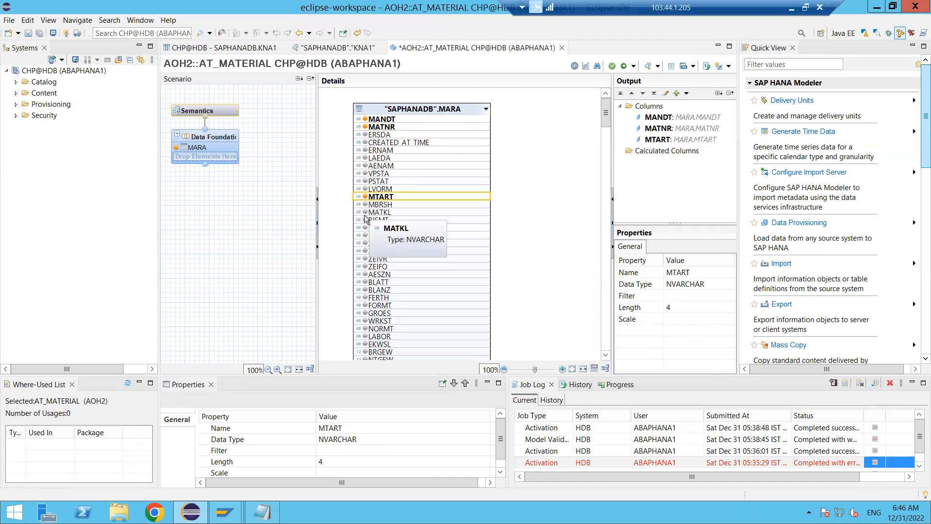
pyautogui.click(365, 215)
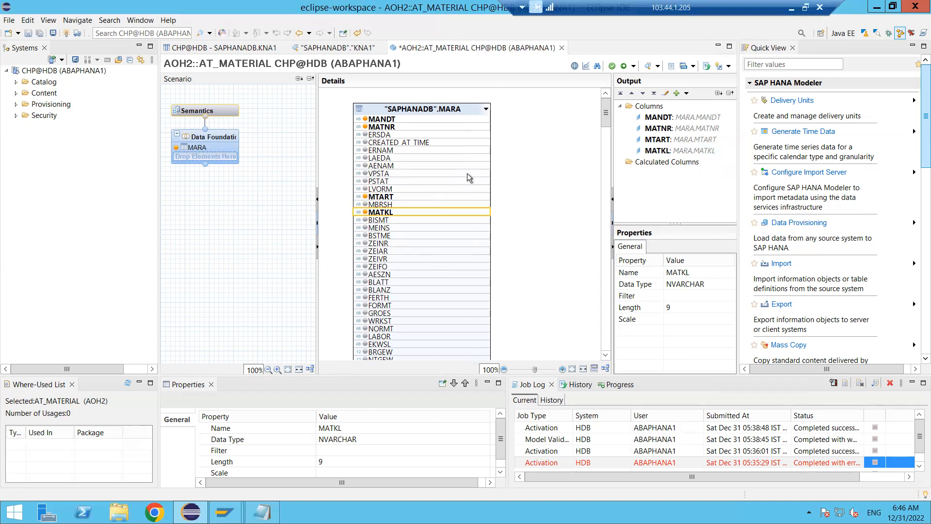
pyautogui.click(367, 154)
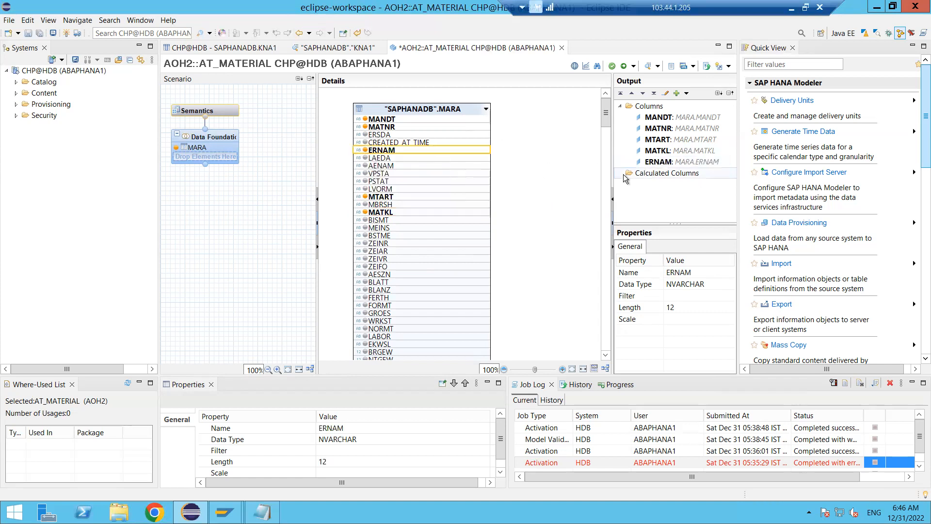
# - Move the ERNAM output column up two places so that it follows MATNR
pyautogui.click(667, 164)
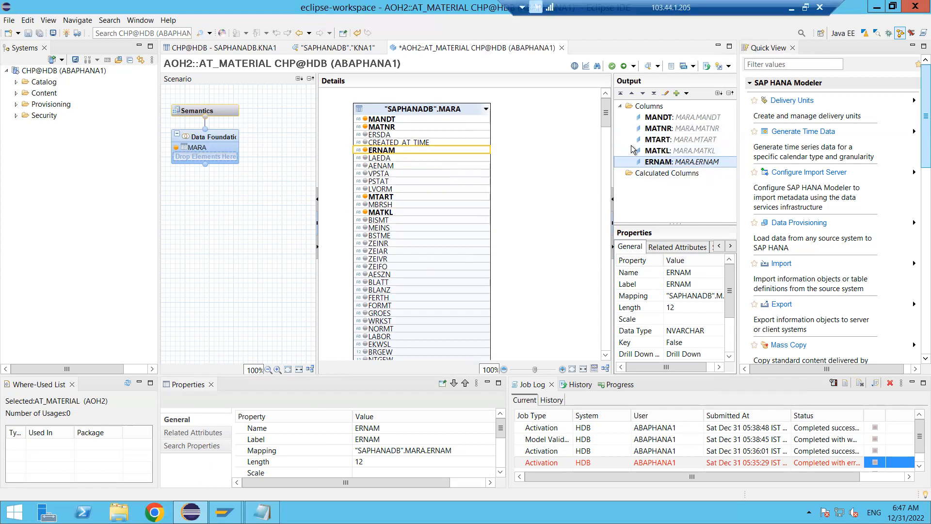
pyautogui.click(632, 93)
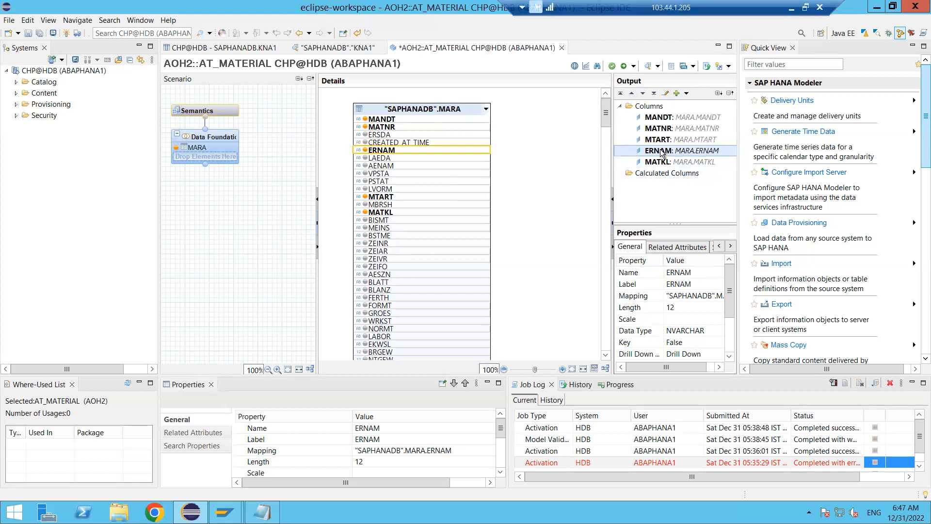
pyautogui.click(633, 94)
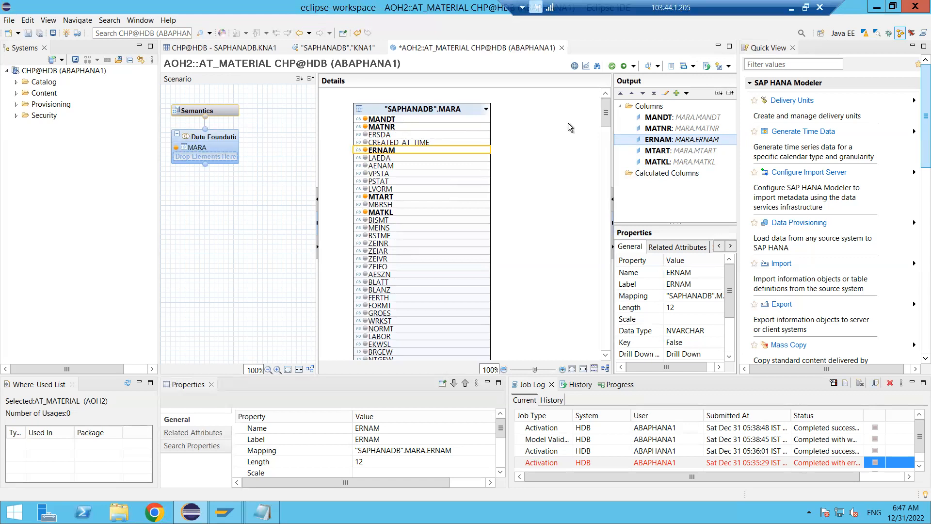
# - Search for "makt" and add the MAKT table from SAPHANADB to the Data Foundation
pyautogui.click(215, 141)
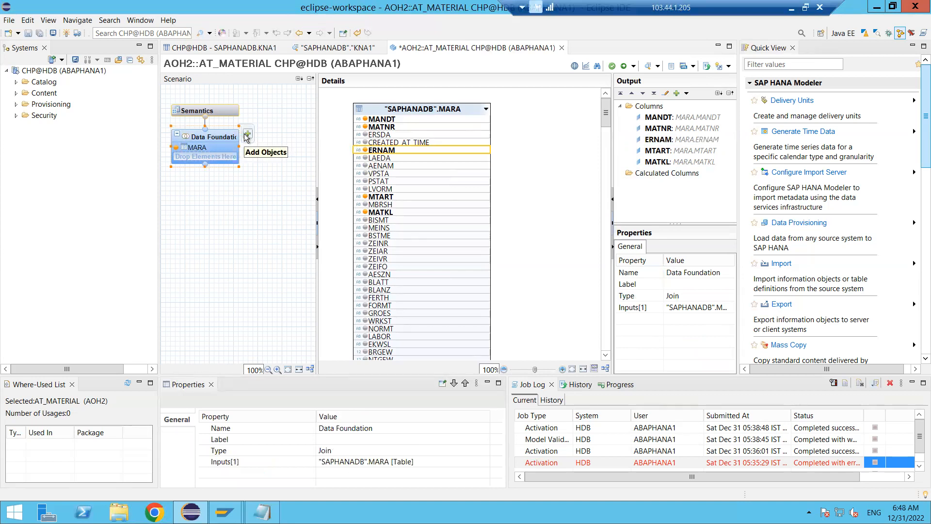
pyautogui.click(247, 134)
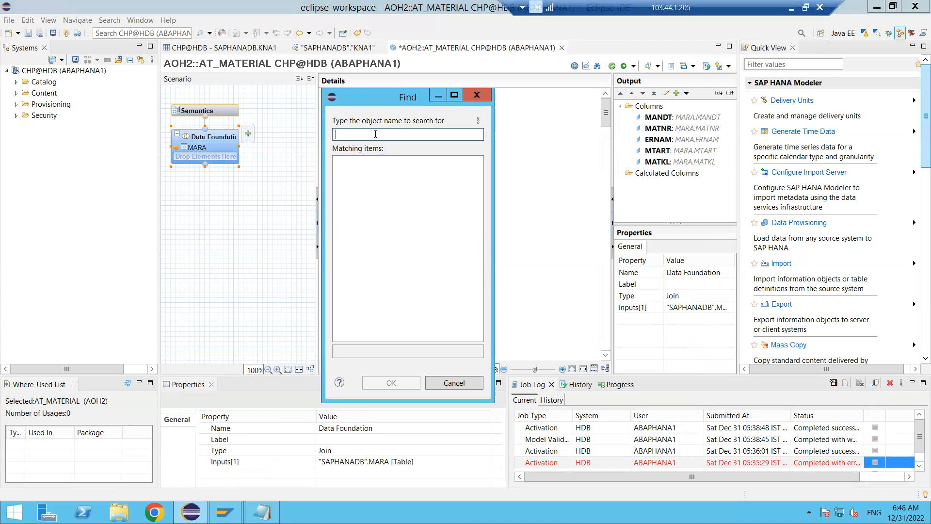
pyautogui.write('makt')
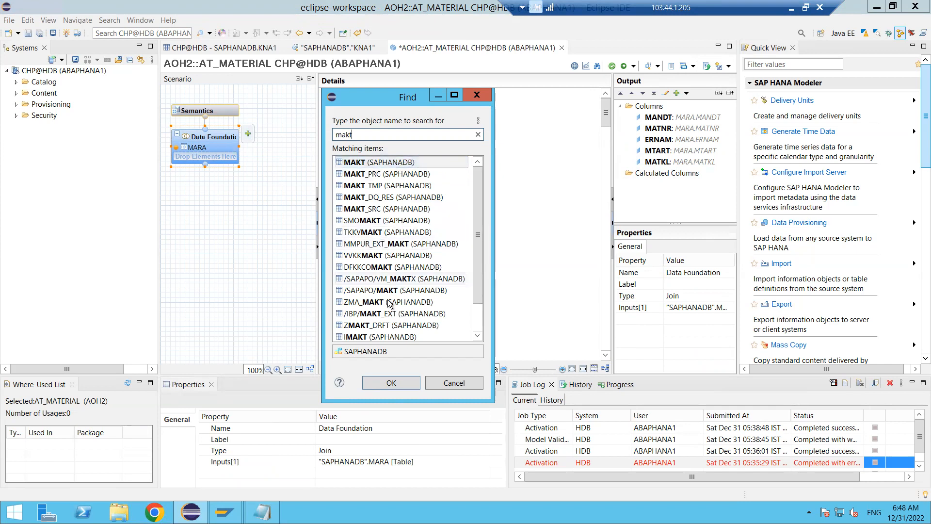
pyautogui.click(392, 382)
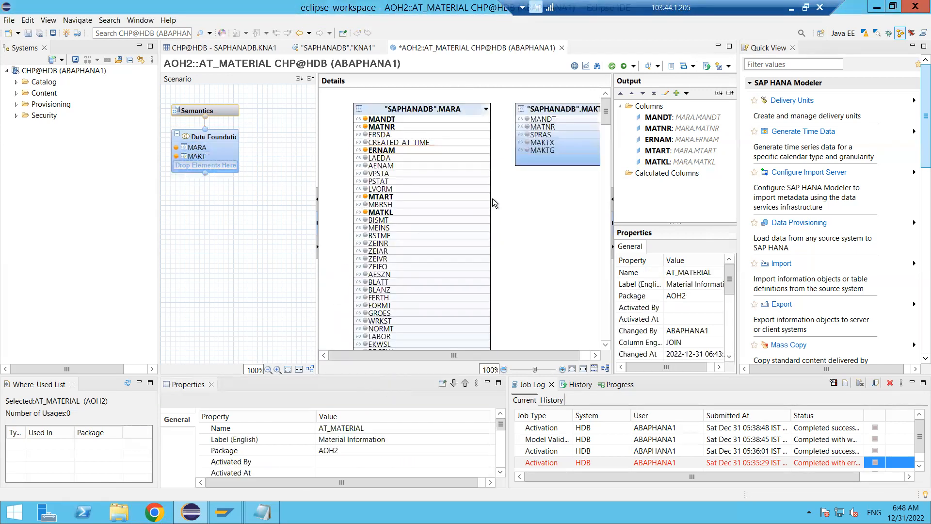
# - Add the MAKT columns MAKTX and SPRAS to the output
pyautogui.click(552, 110)
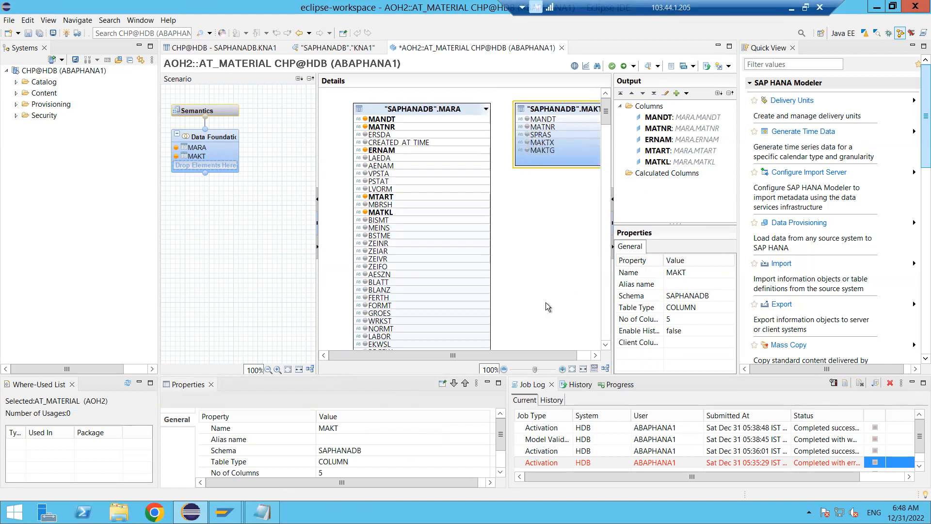
pyautogui.click(528, 143)
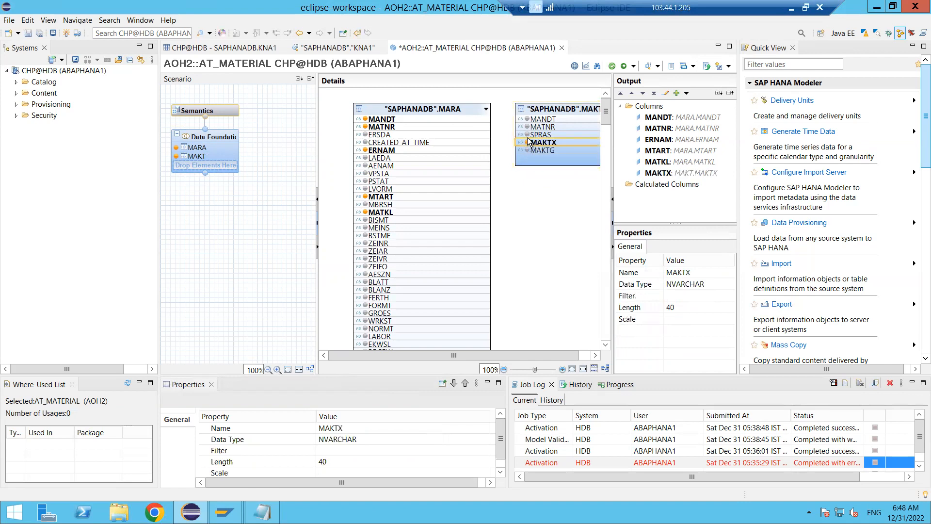
pyautogui.click(528, 138)
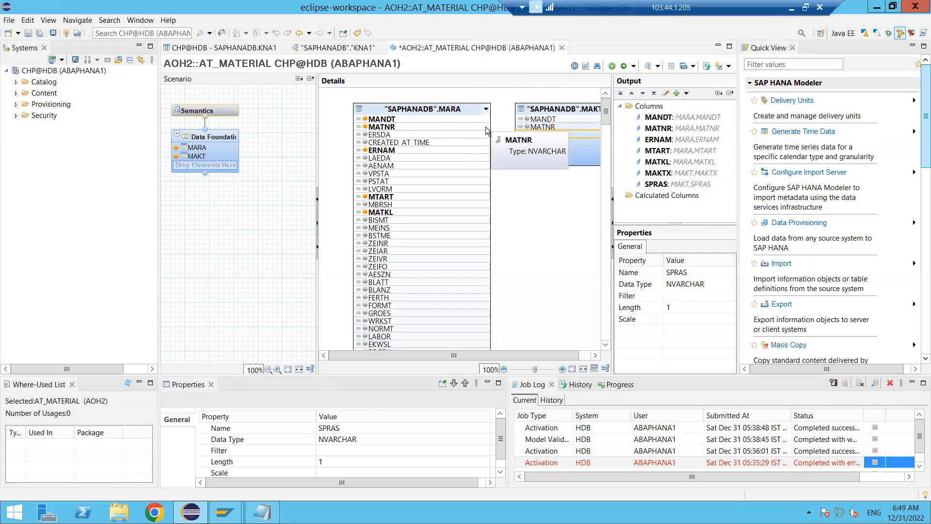
# - Join the MARA table to the MAKT table on their MATNR columns
pyautogui.moveTo(486, 127); pyautogui.dragTo(518, 127)
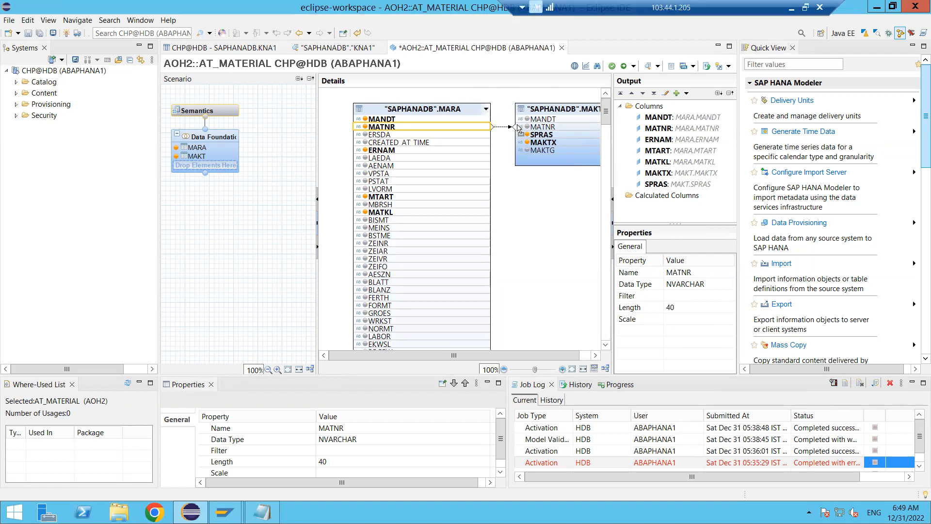
pyautogui.moveTo(518, 127); pyautogui.dragTo(519, 127)
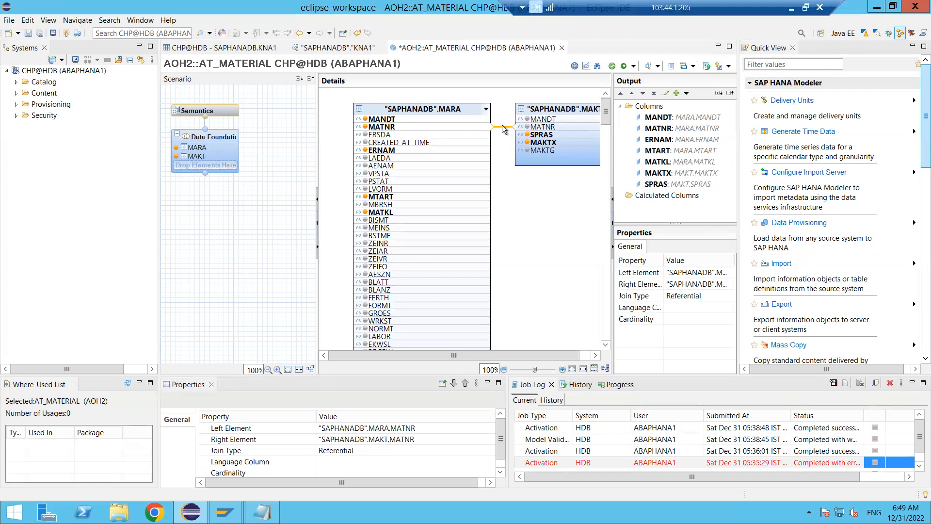
pyautogui.click(503, 128)
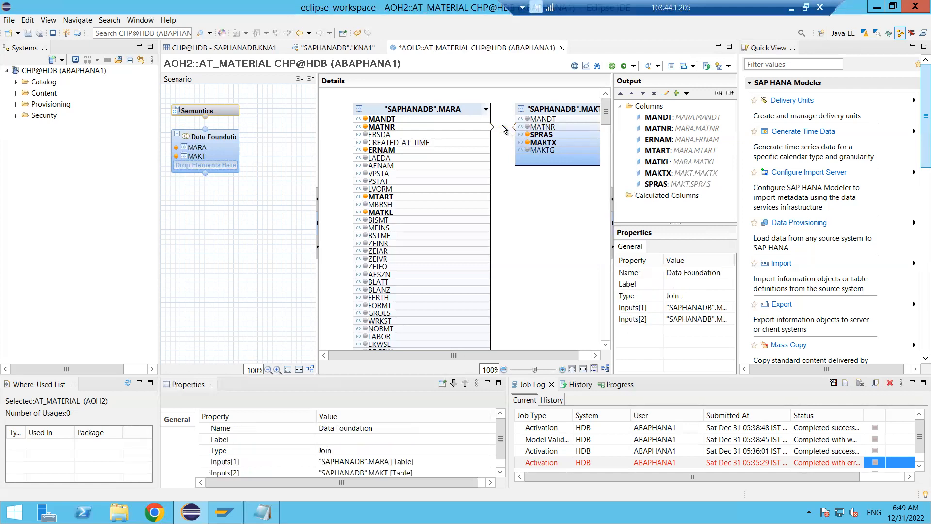
pyautogui.click(508, 129)
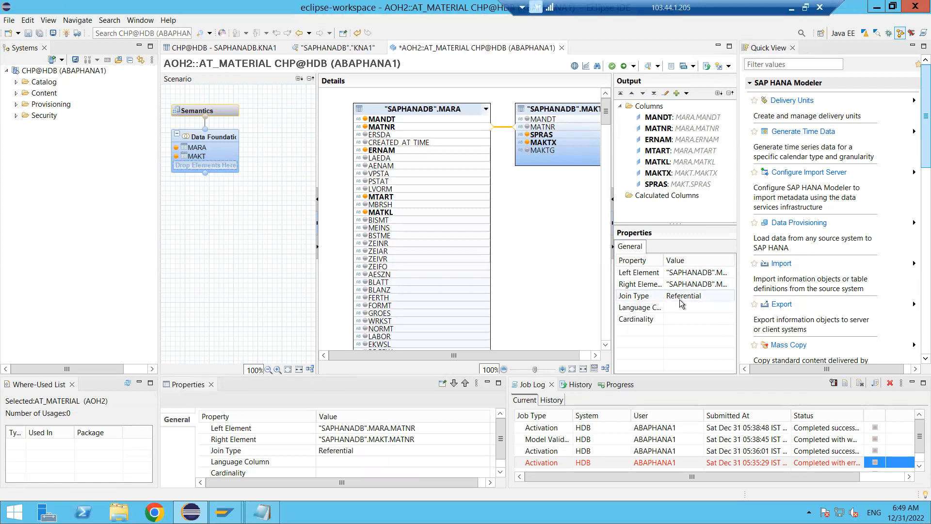
pyautogui.doubleClick(501, 127)
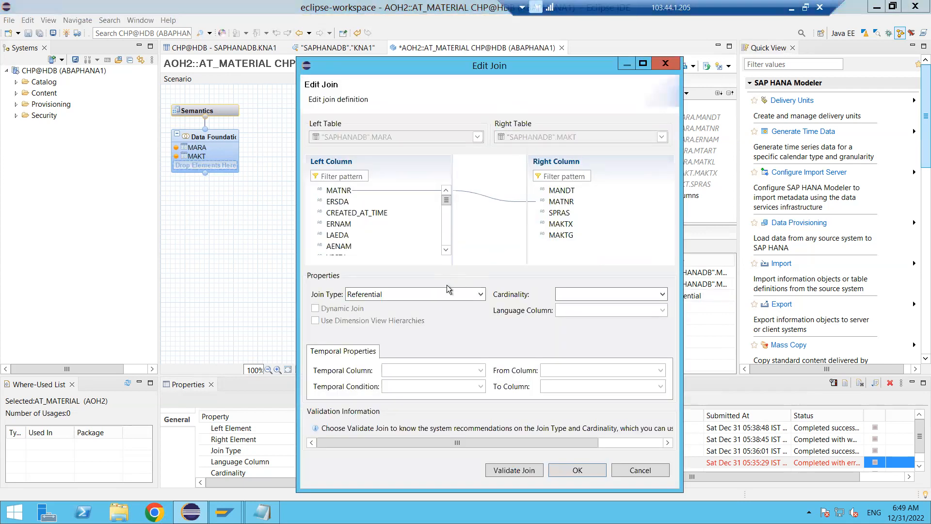
pyautogui.click(480, 294)
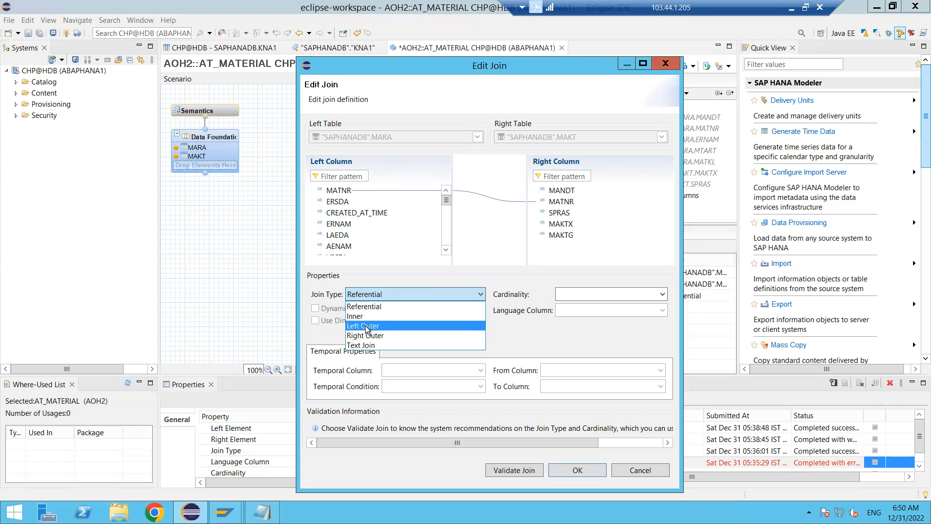
pyautogui.click(359, 345)
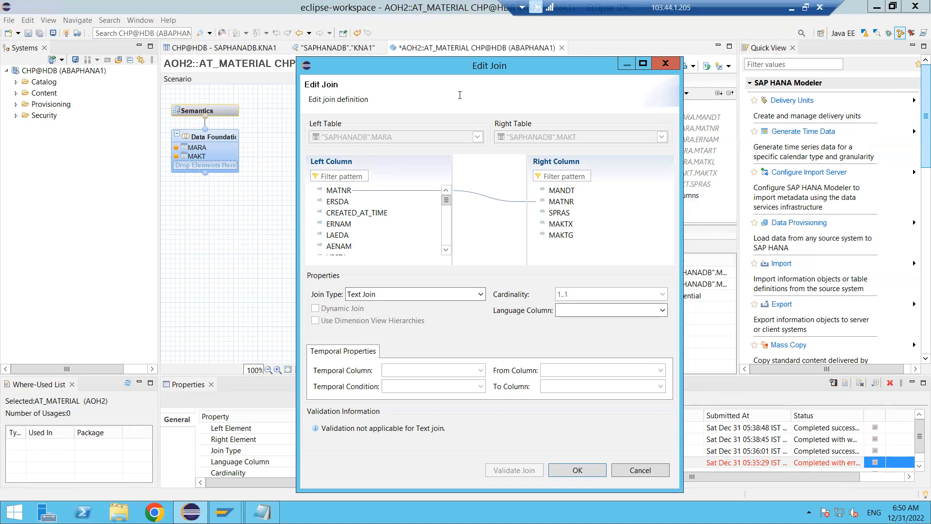
pyautogui.click(663, 60)
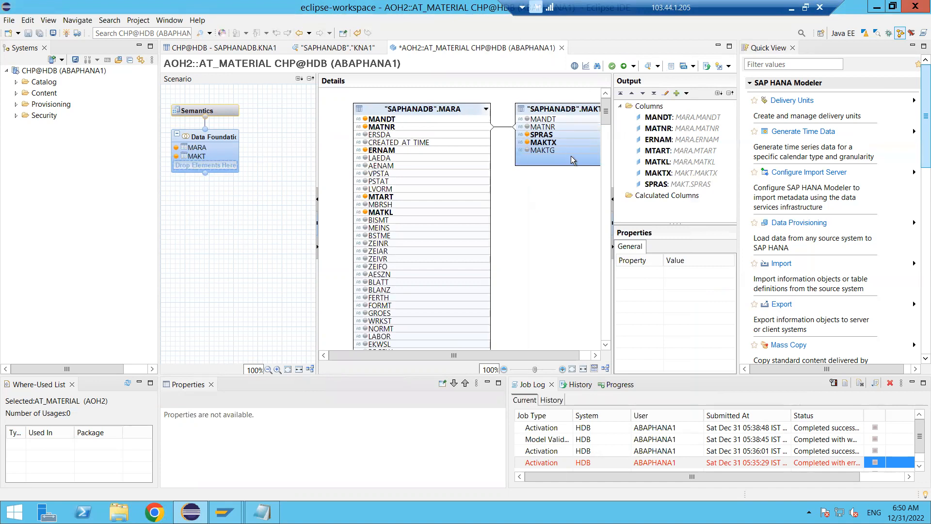
# - Edit the MARA–MAKT join to use join type Text Join with SPRAS as the language column
pyautogui.click(507, 128)
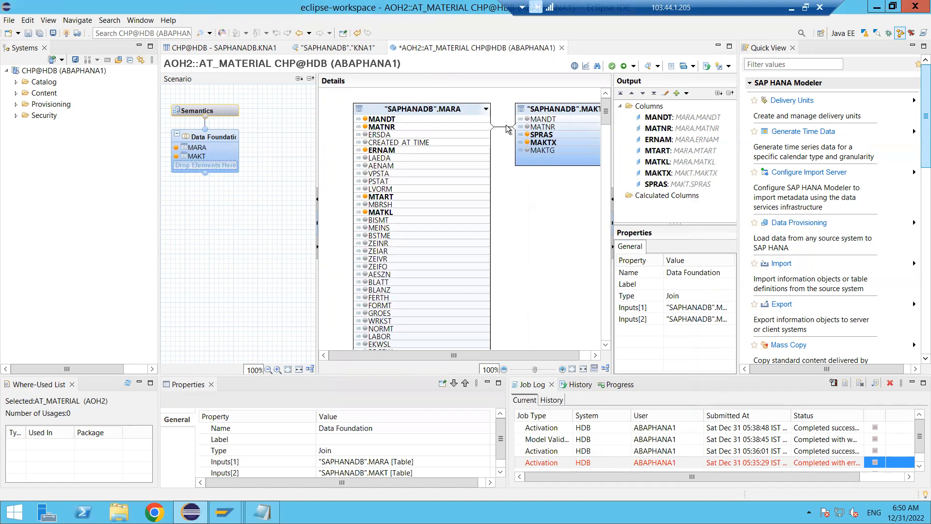
pyautogui.click(509, 130)
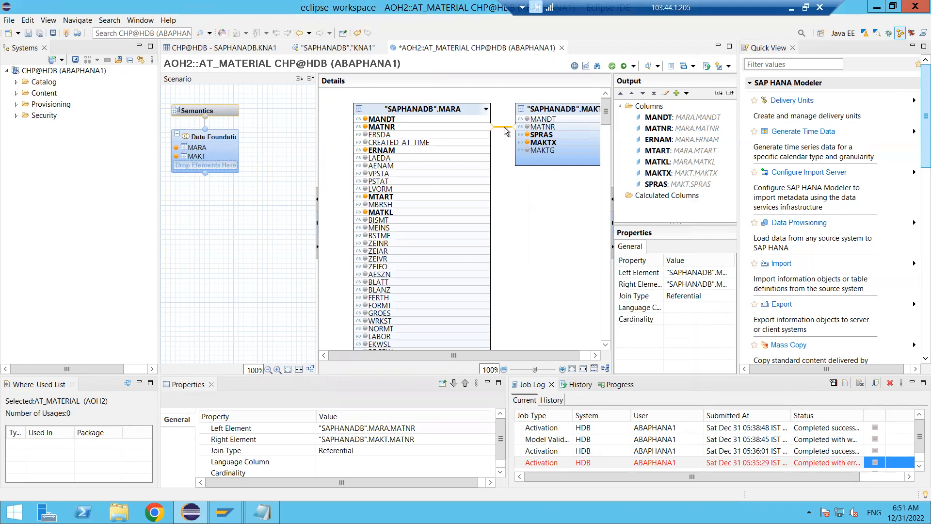
pyautogui.doubleClick(504, 127)
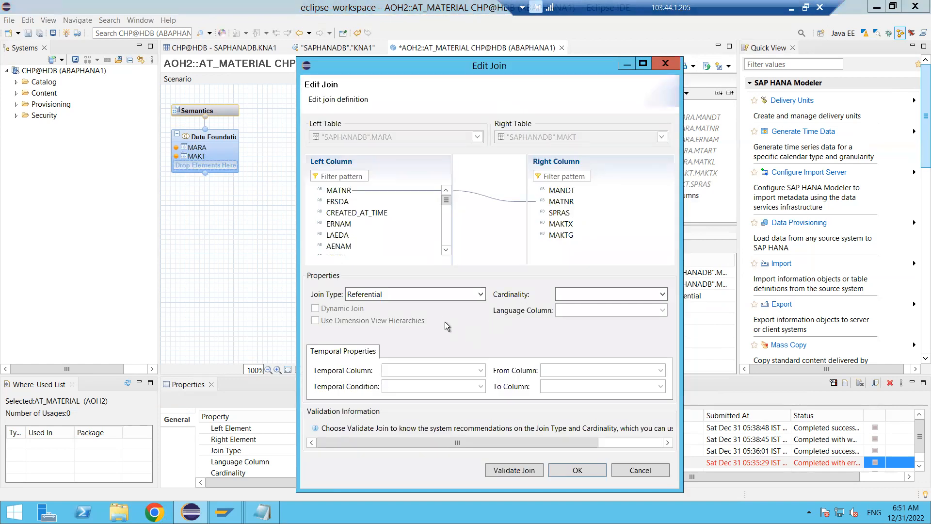
pyautogui.click(423, 295)
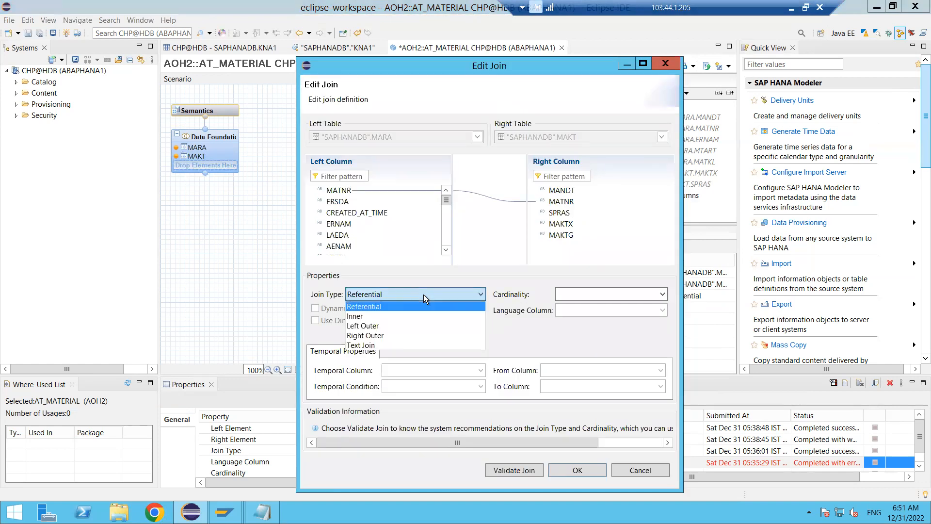
pyautogui.click(391, 345)
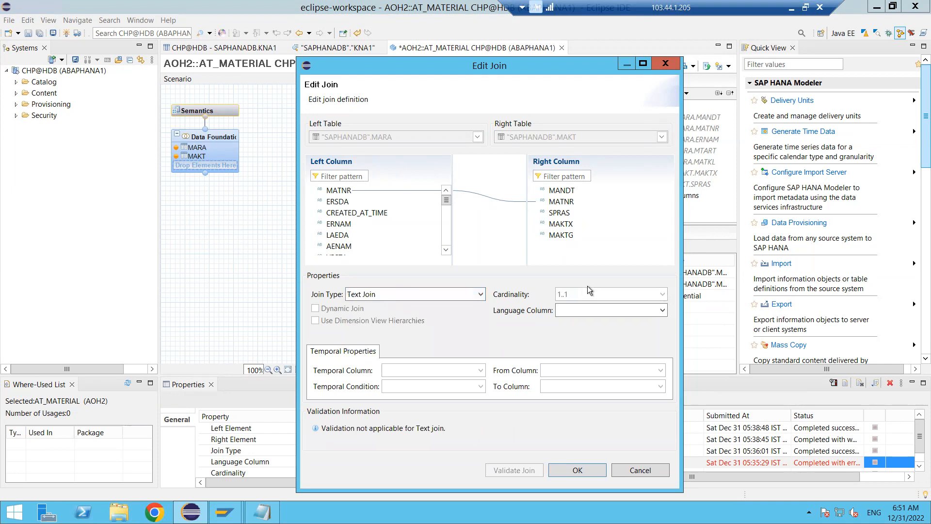
pyautogui.click(593, 313)
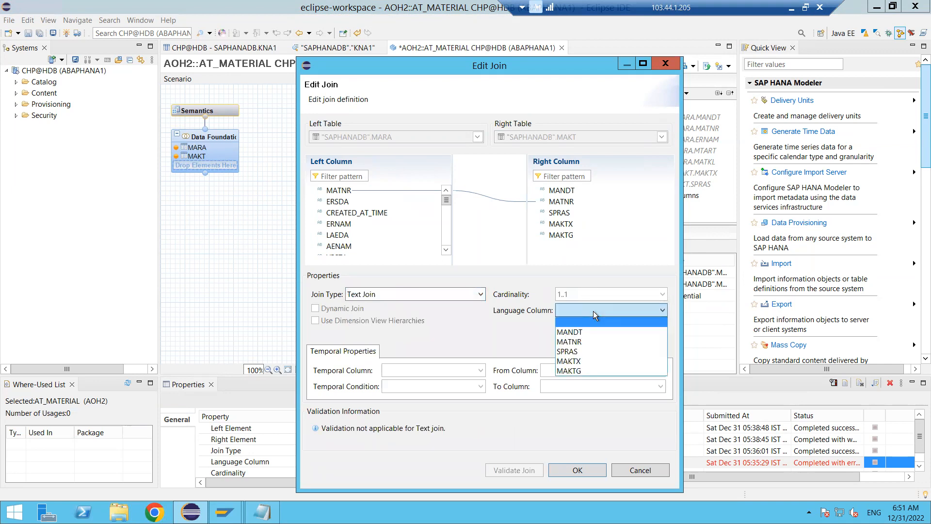
pyautogui.click(581, 352)
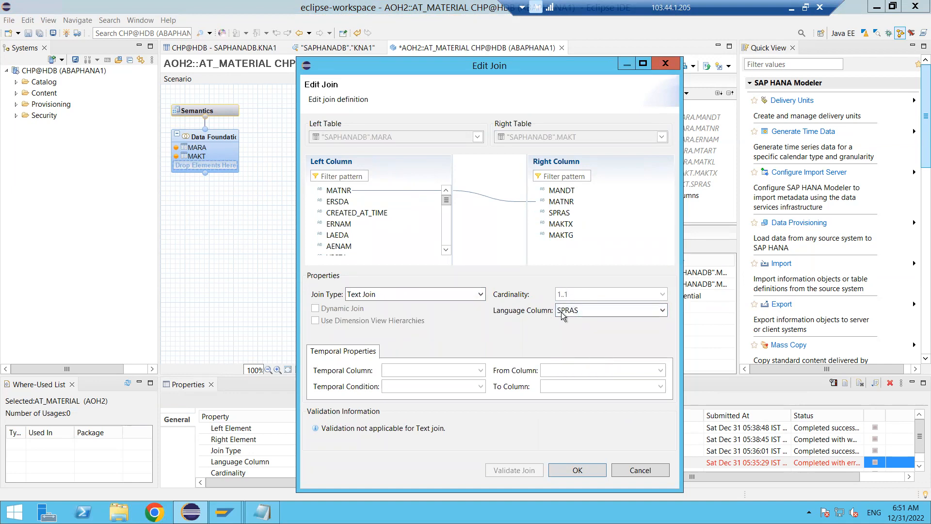
pyautogui.click(576, 471)
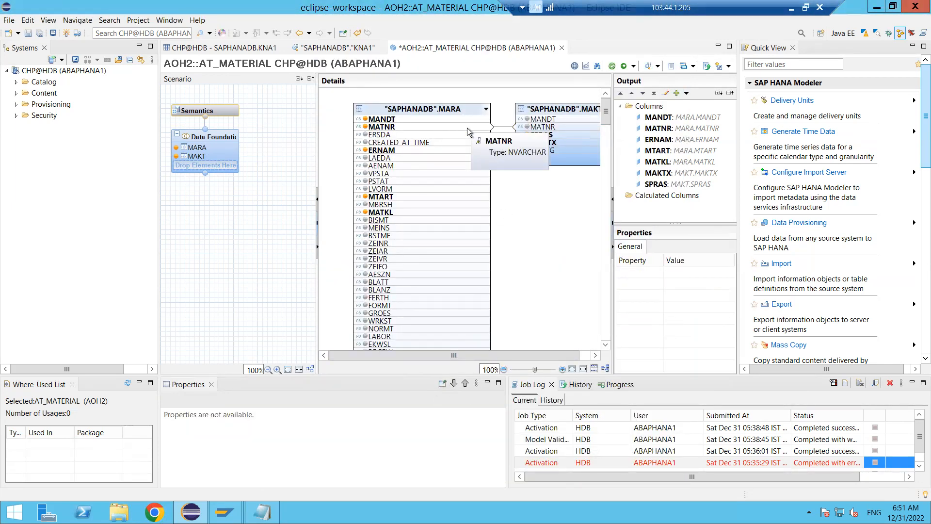
# - Mark MATNR as the key column in the Semantics node, widening the Name column to read the full names
pyautogui.moveTo(208, 117)
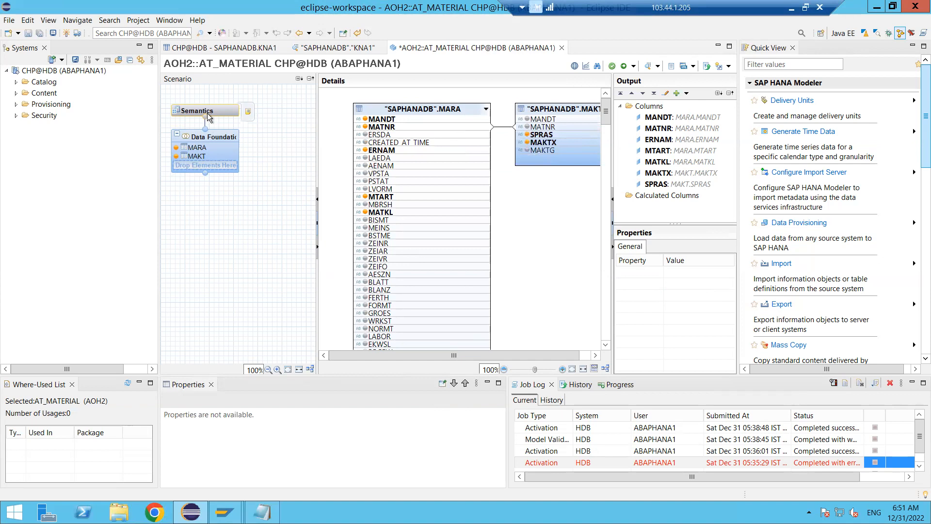
pyautogui.click(220, 110)
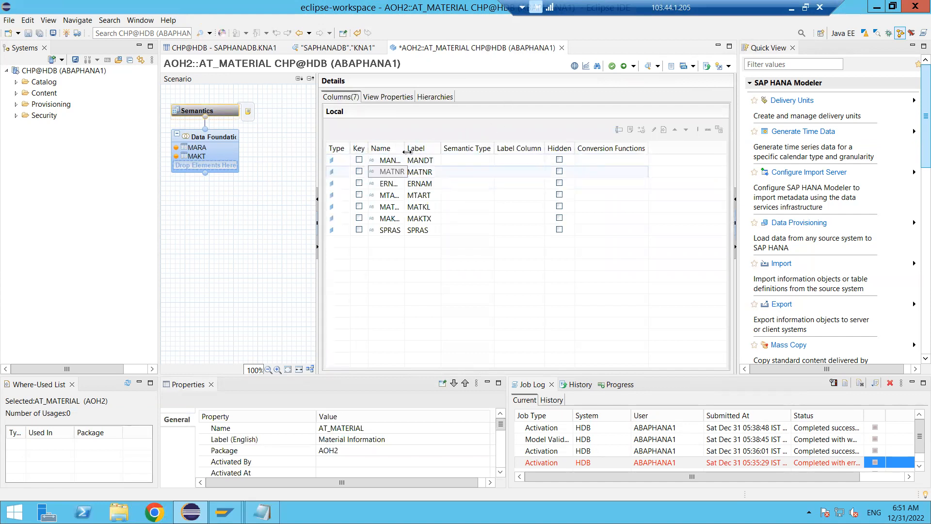
pyautogui.moveTo(405, 144); pyautogui.dragTo(470, 141)
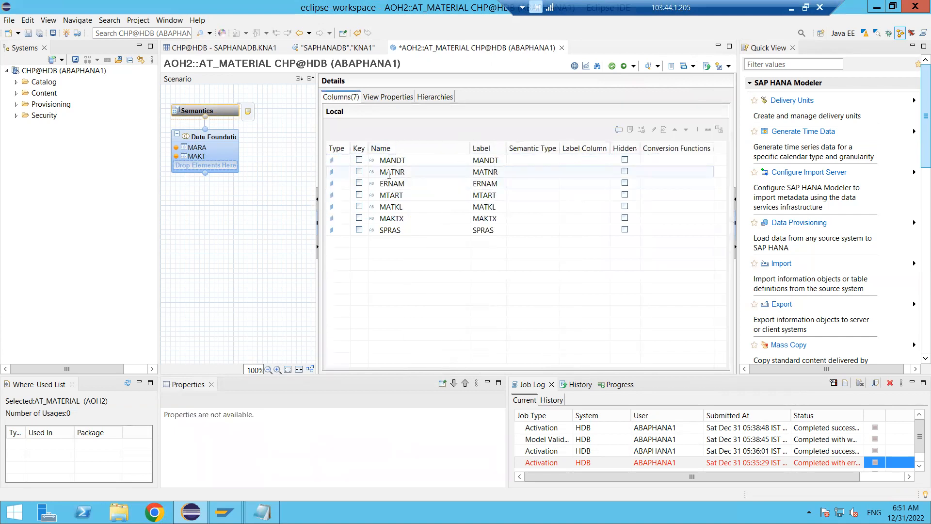
pyautogui.click(359, 173)
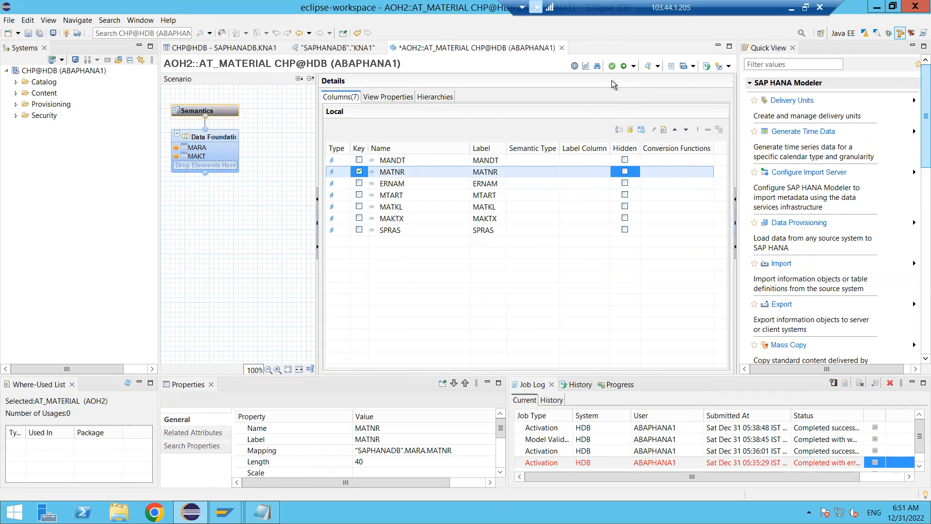
# - Validate the AT_MATERIAL view, then save and activate it
pyautogui.click(613, 66)
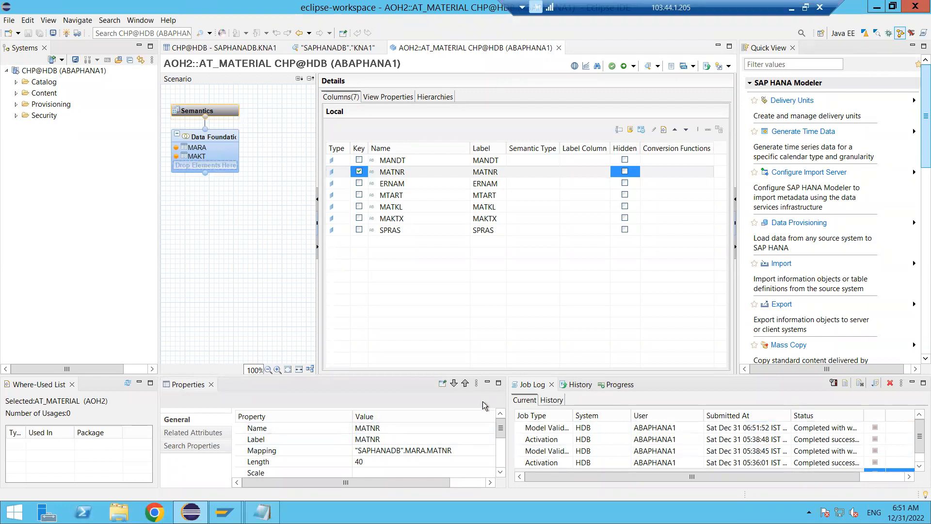
pyautogui.click(489, 383)
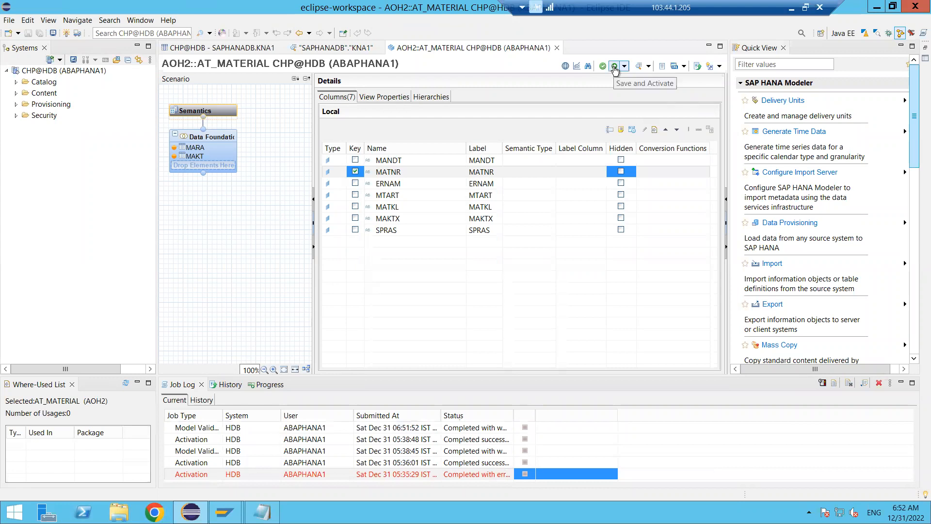
pyautogui.click(615, 70)
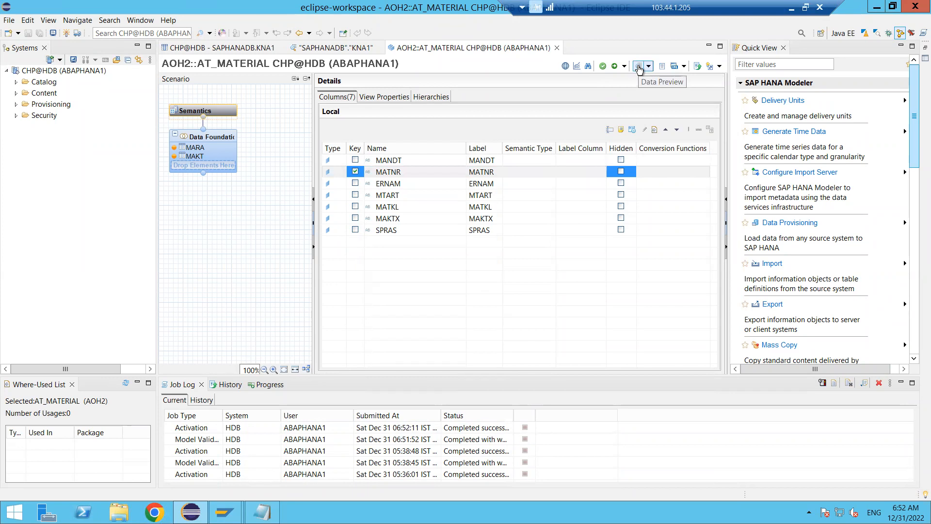
# - Preview the AT_MATERIAL view's data and examine its raw rows
pyautogui.click(638, 67)
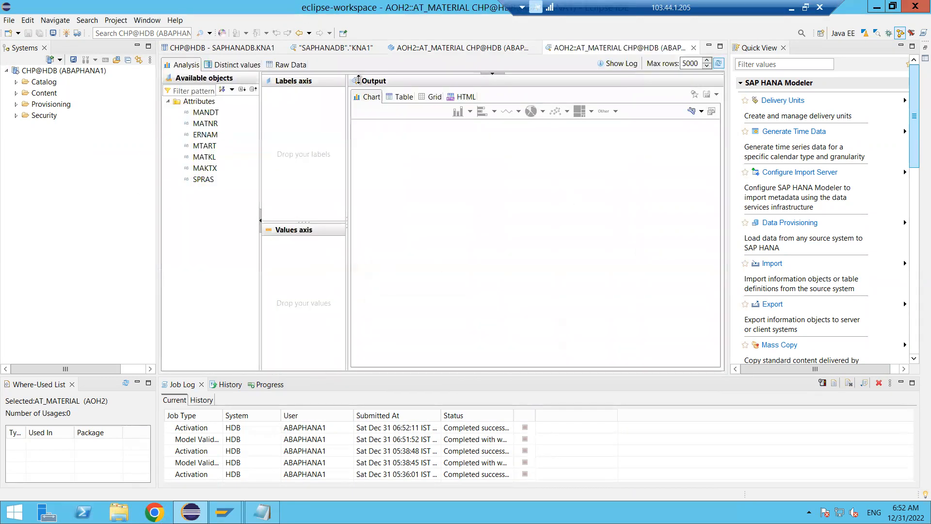
pyautogui.click(298, 68)
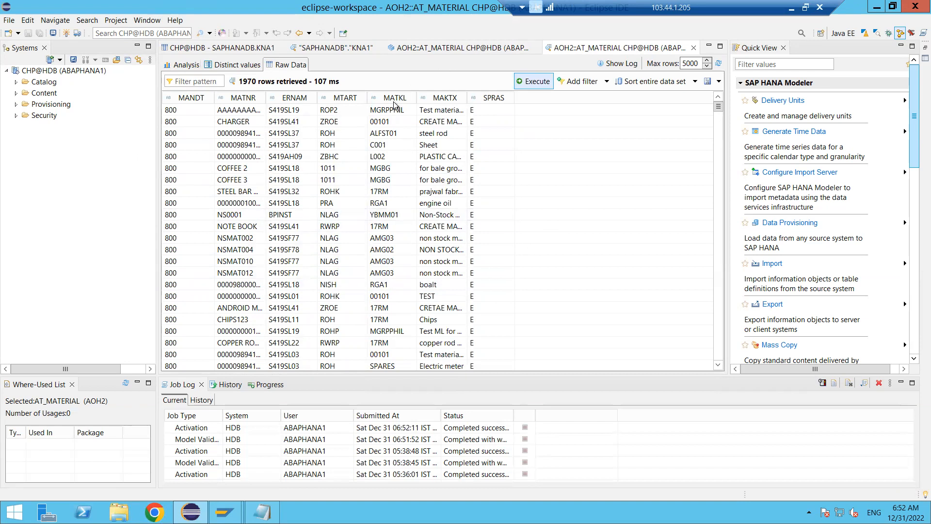
# - Switch to the Paint drawing and add a text box about 733 × 121 px below AMDP reading "Drag and drop fields"
pyautogui.click(792, 9)
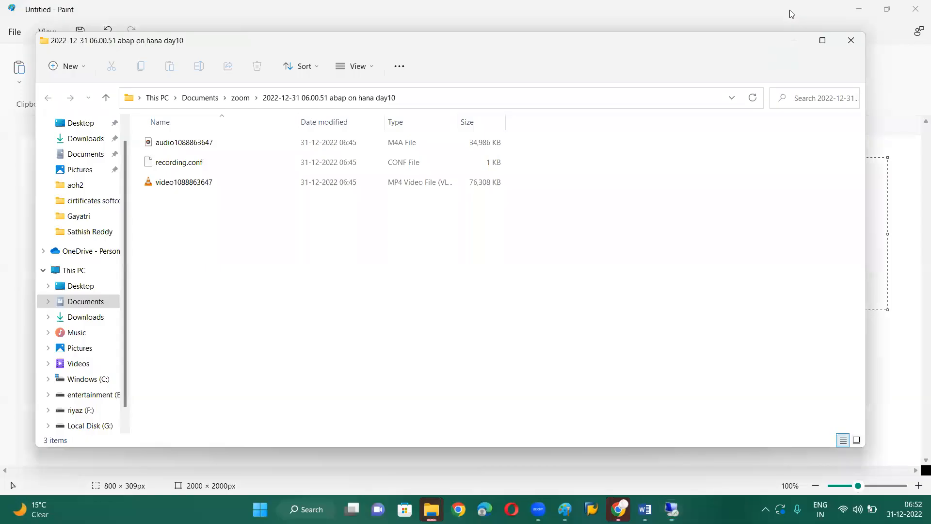
pyautogui.click(797, 39)
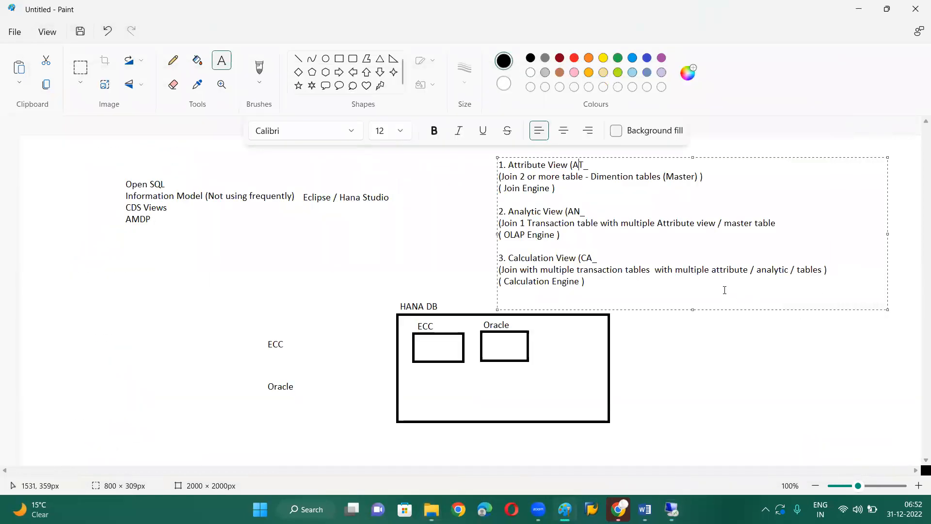
pyautogui.click(345, 254)
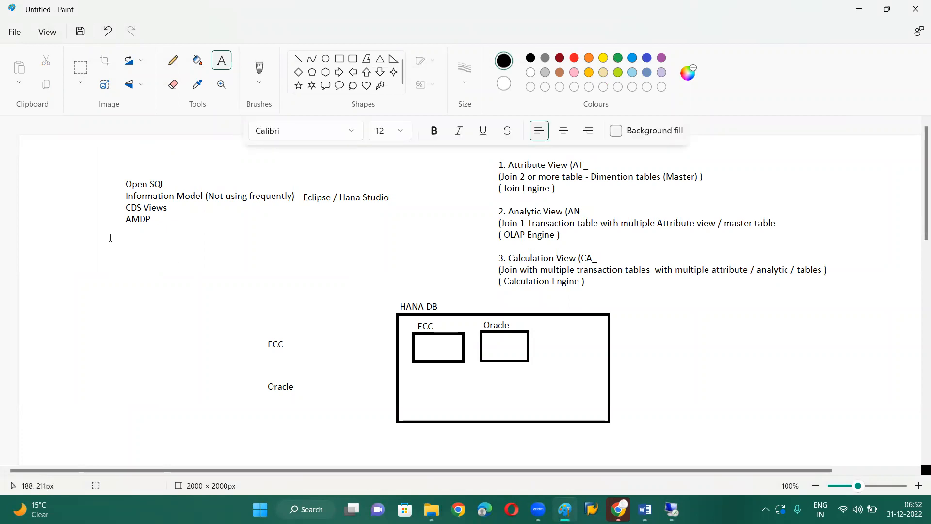
pyautogui.moveTo(110, 238); pyautogui.dragTo(466, 296)
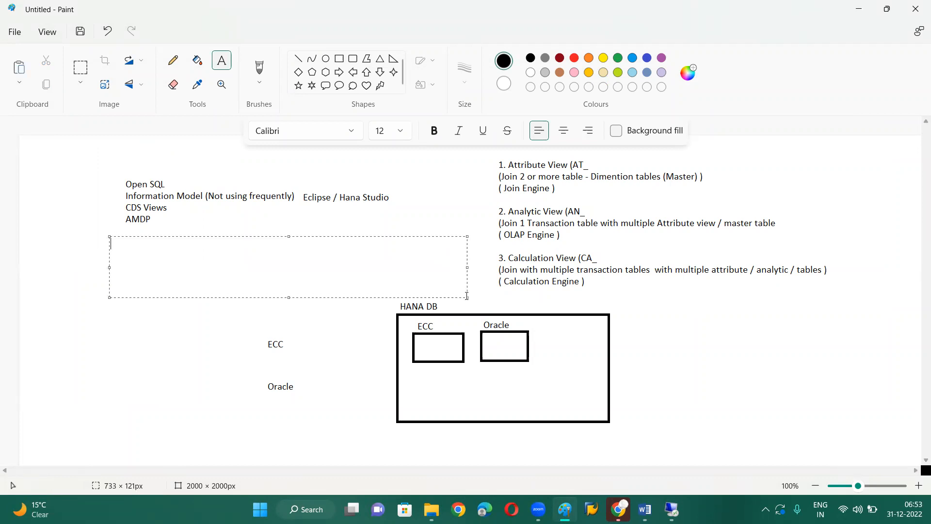
pyautogui.write('Drag and drop fields')
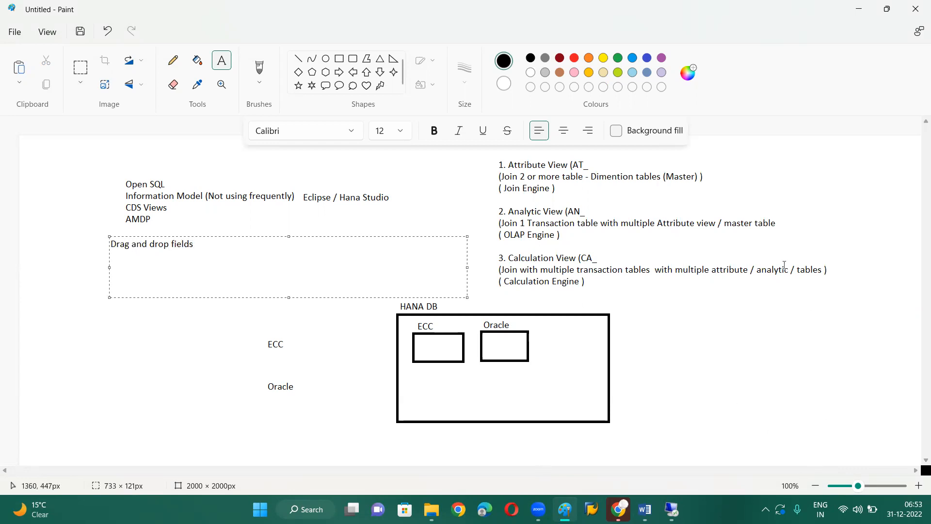
# - Add the word "tables" to the drag-and-drop note and correct its wording
pyautogui.write('tables')
pyautogui.press('Left')
pyautogui.press('Left')
pyautogui.press('Left')
pyautogui.press('Left')
pyautogui.press('Left')
pyautogui.press('Left')
pyautogui.press('BackSpace')
pyautogui.press('BackSpace')
pyautogui.press('BackSpace')
pyautogui.press('BackSpace')
pyautogui.press('BackSpace')
pyautogui.press('BackSpace')
pyautogui.press('BackSpace')
# - Switch back to the remote Eclipse session and bring up the AT_MATERIAL view definition
pyautogui.click(671, 510)
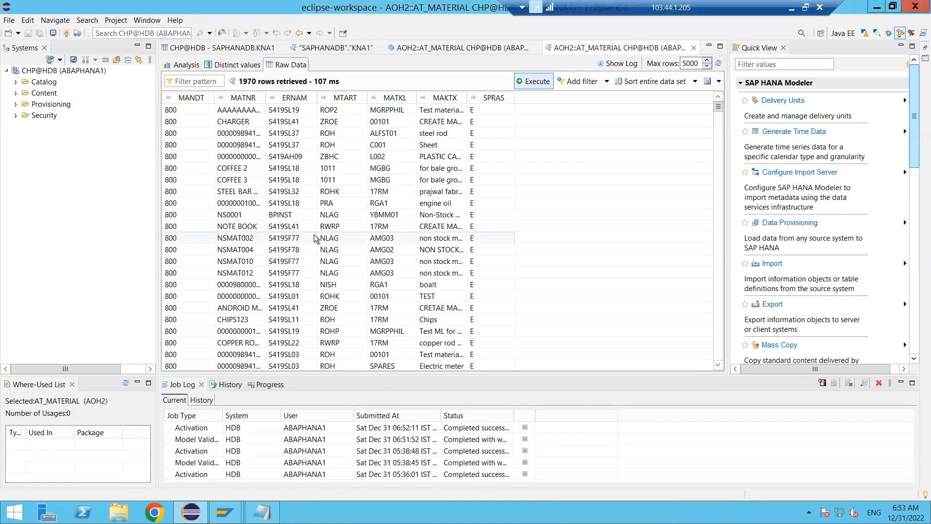
pyautogui.click(454, 49)
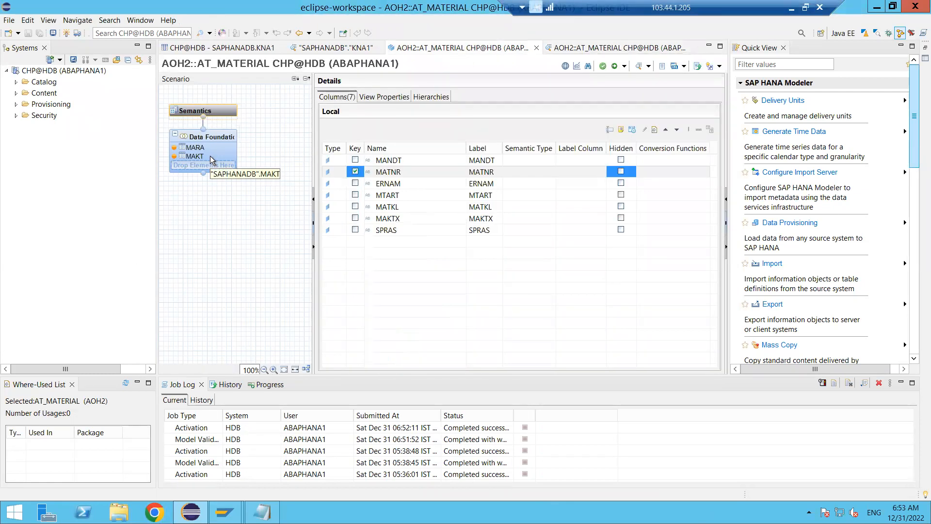
pyautogui.moveTo(247, 135)
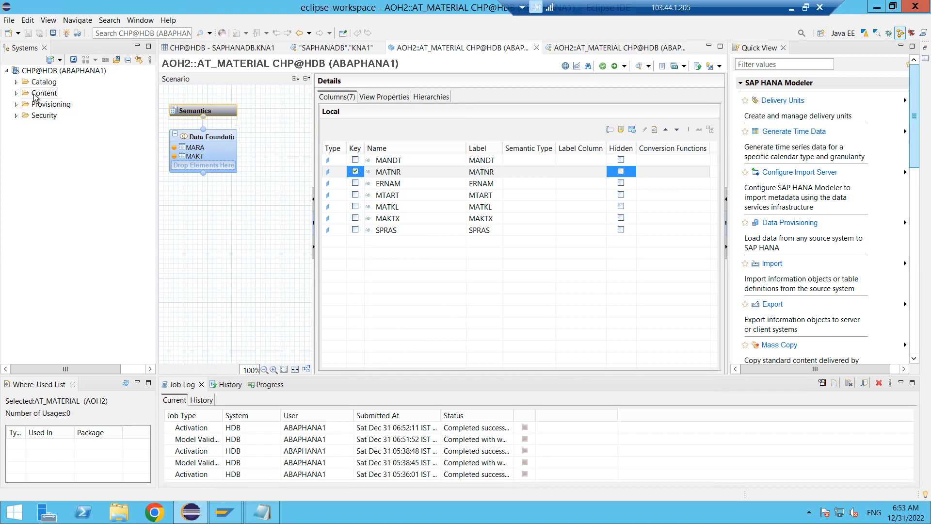
# - Expand the Catalog folder of the CHP@HDB system and select the SAPHANADB schema
pyautogui.click(16, 85)
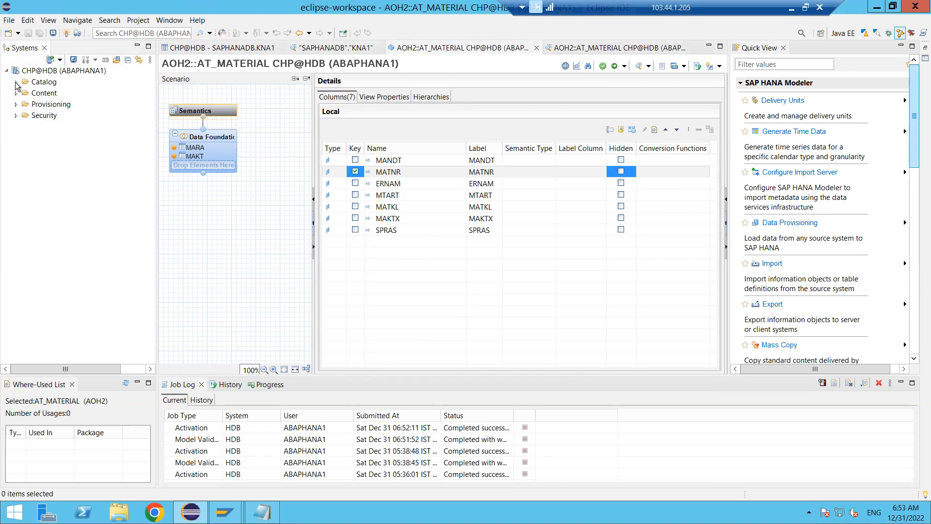
pyautogui.click(16, 83)
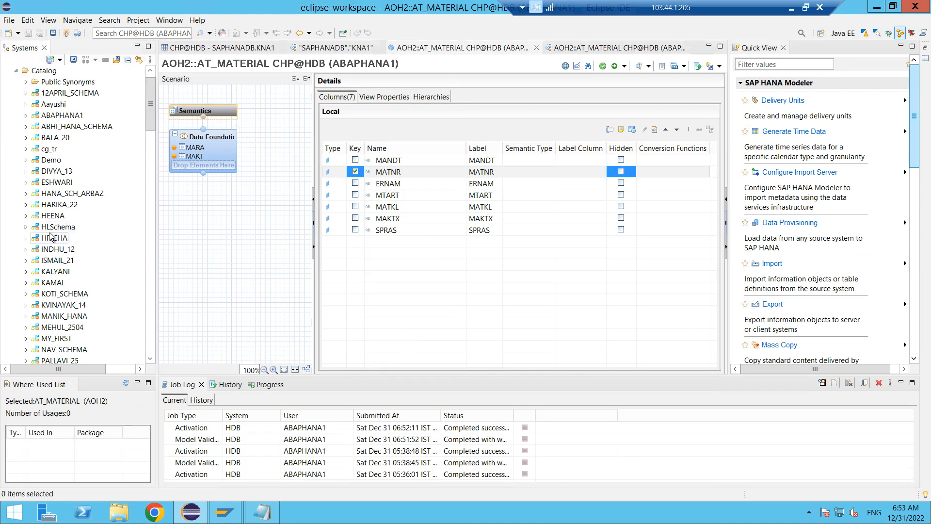
pyautogui.click(64, 297)
pyautogui.scroll(-4, 63, 299)
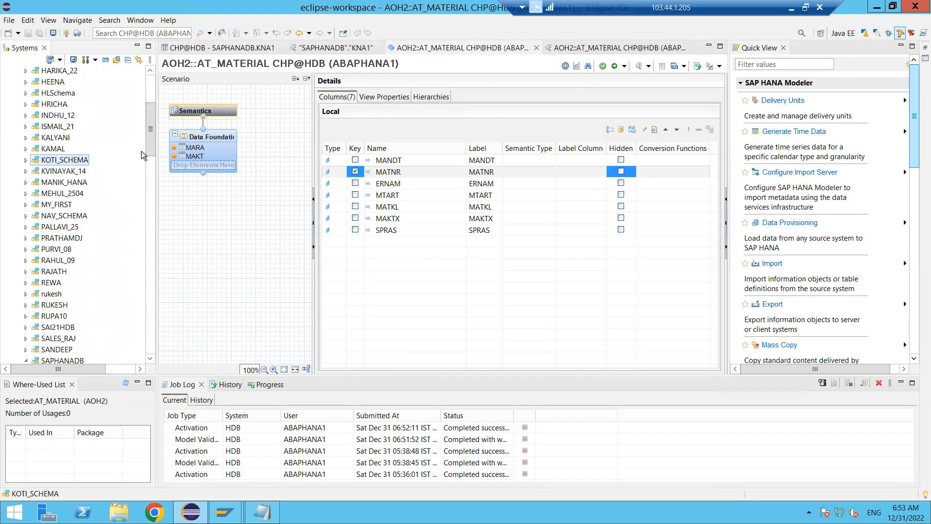
pyautogui.moveTo(151, 157); pyautogui.dragTo(151, 180)
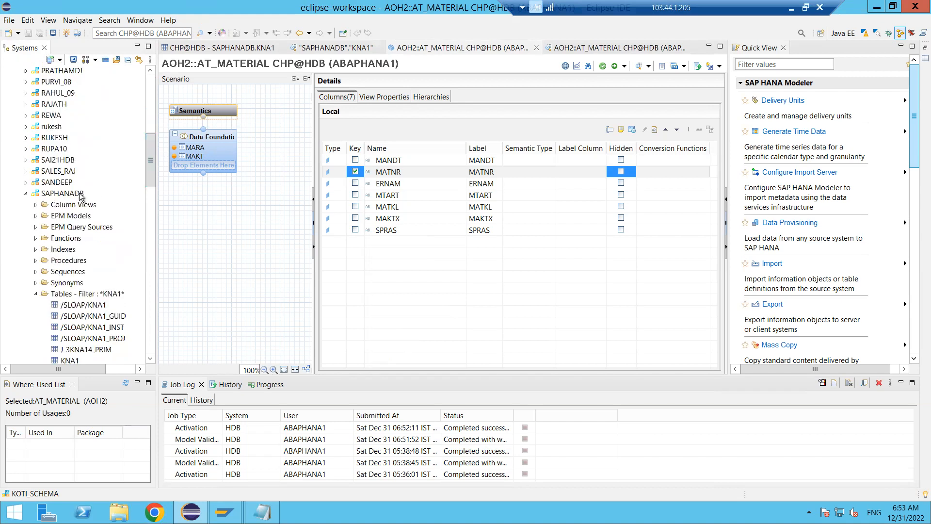
pyautogui.click(71, 194)
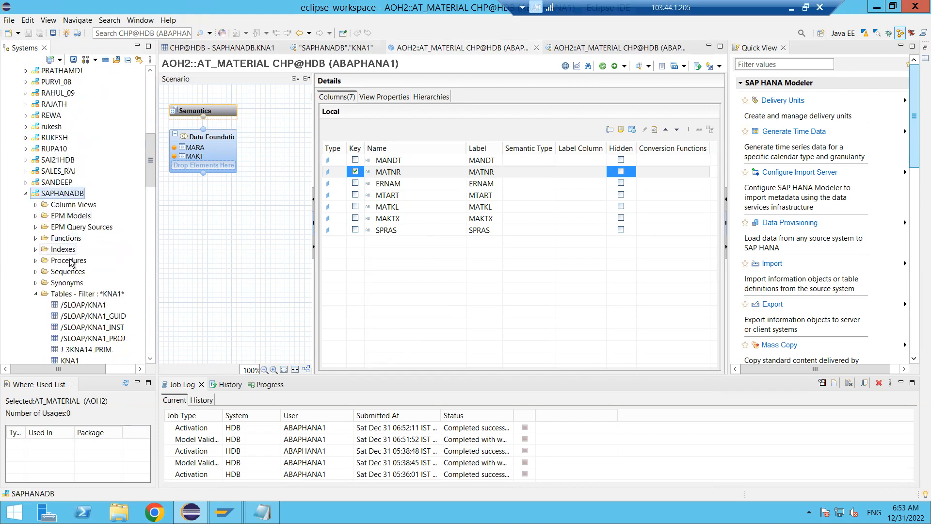
# - Filter the SAPHANADB schema's tables by the pattern "marc"
pyautogui.click(70, 294)
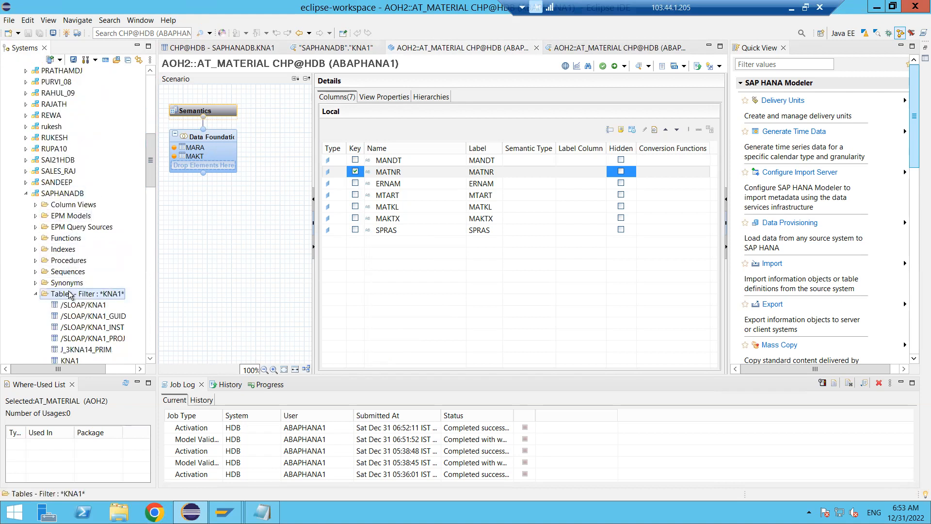
pyautogui.rightClick(70, 295)
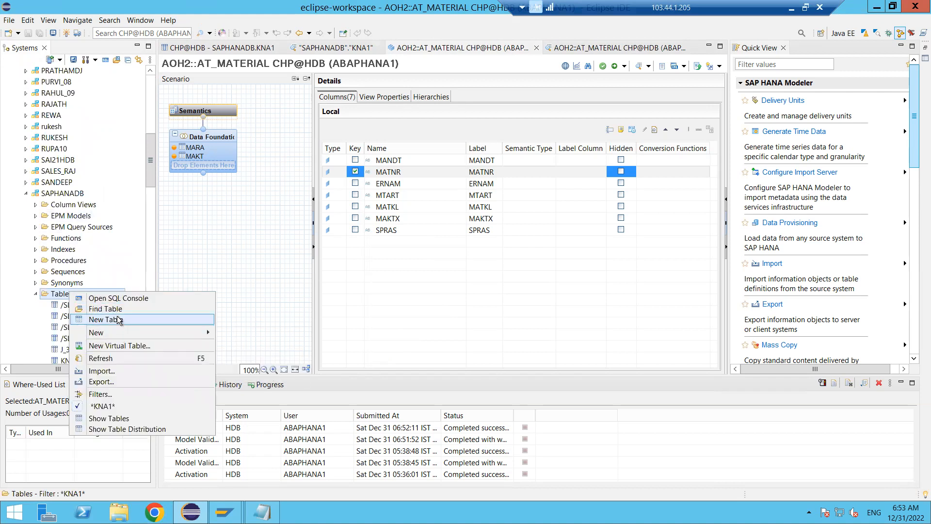
pyautogui.click(117, 394)
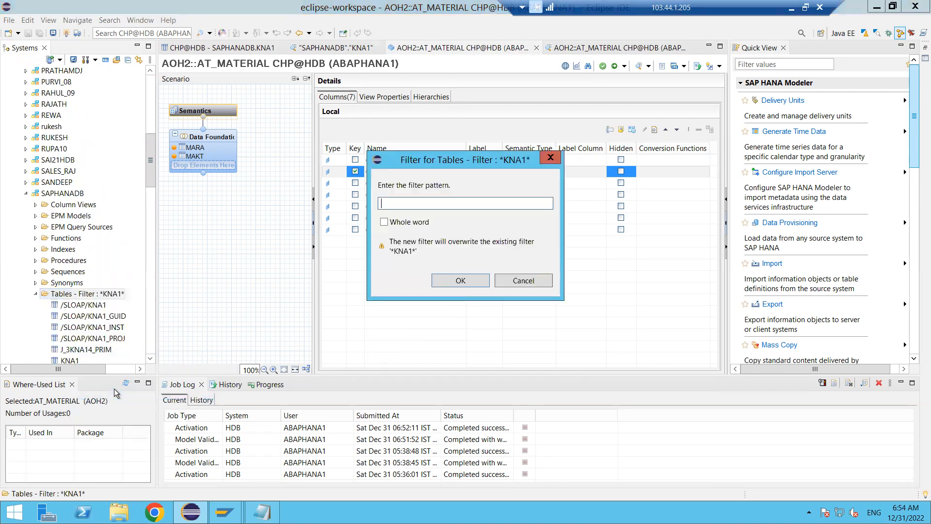
pyautogui.write('marc')
pyautogui.press('Return')
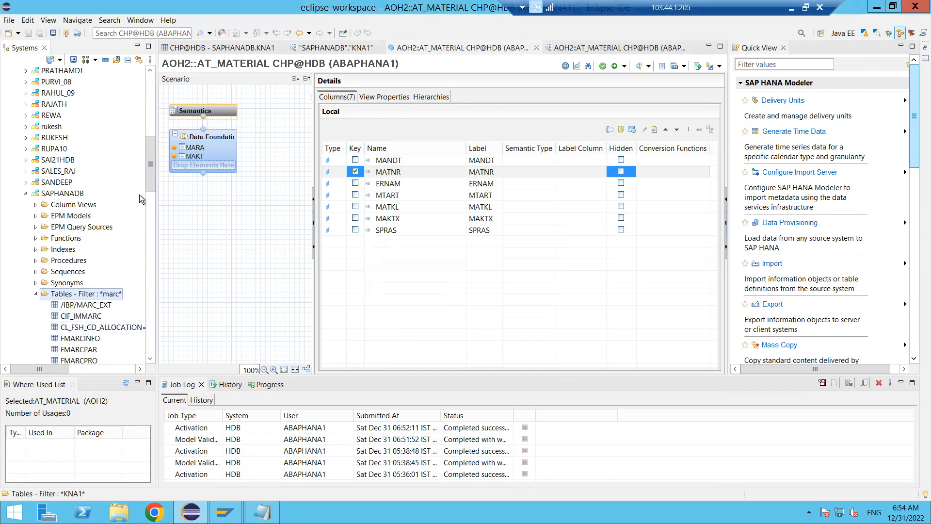
# - Open the Data Foundation of AT_MATERIAL and add the MARC table to it beside MARA and MAKT
pyautogui.moveTo(151, 189); pyautogui.dragTo(150, 210)
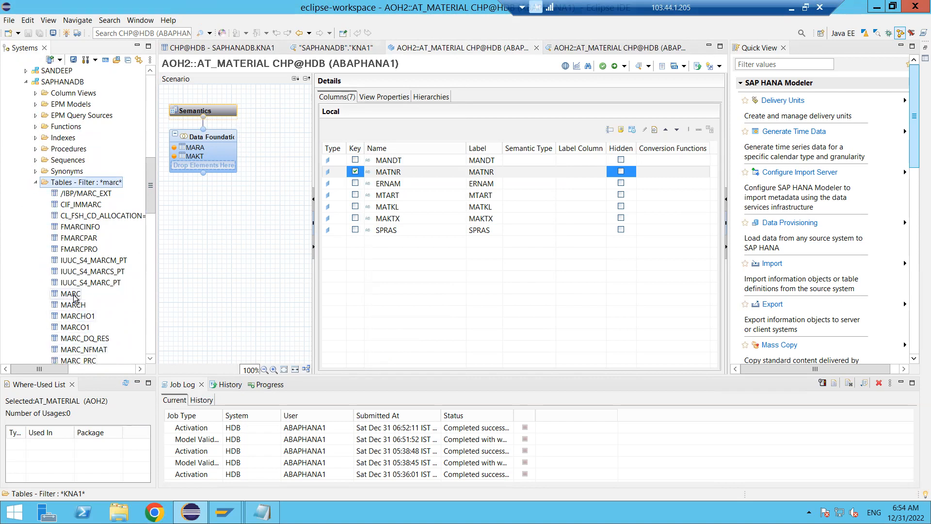
pyautogui.moveTo(72, 296); pyautogui.dragTo(219, 149)
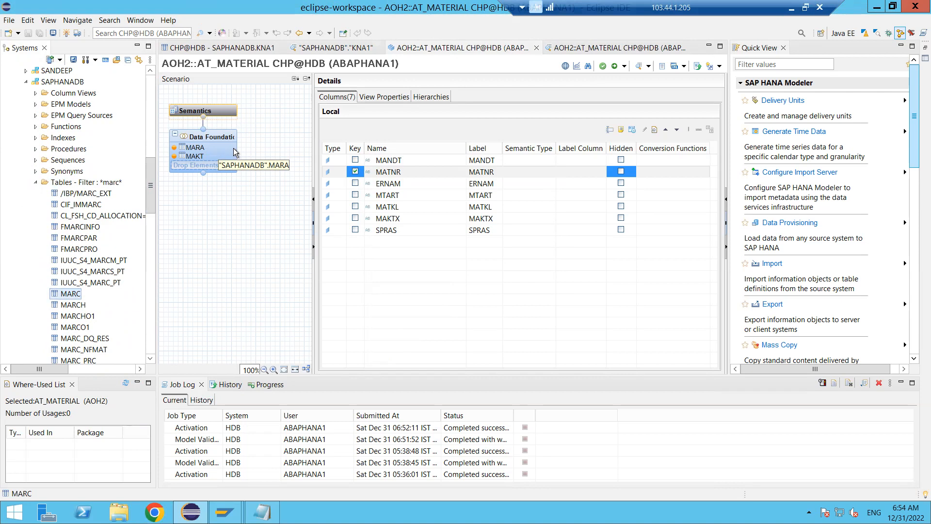
pyautogui.click(220, 155)
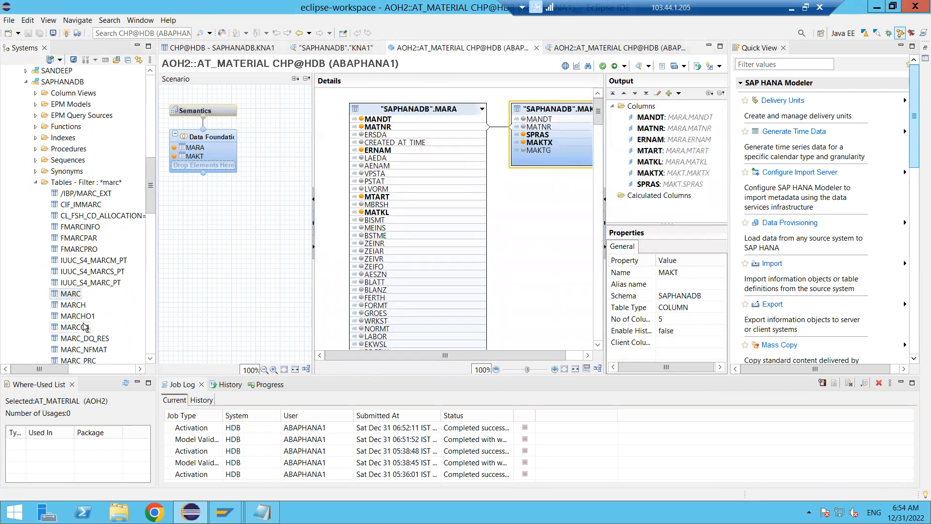
pyautogui.click(78, 295)
pyautogui.moveTo(78, 295); pyautogui.dragTo(220, 146)
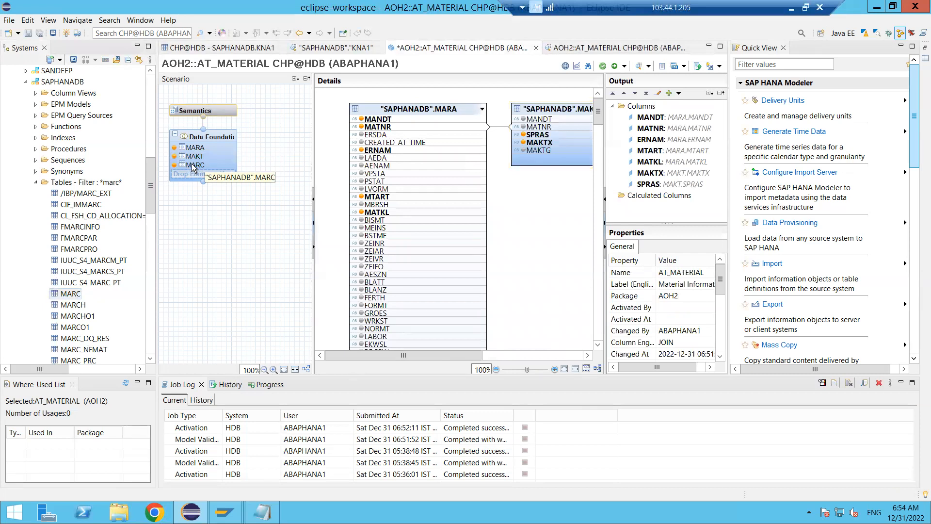
pyautogui.moveTo(444, 359); pyautogui.dragTo(396, 367)
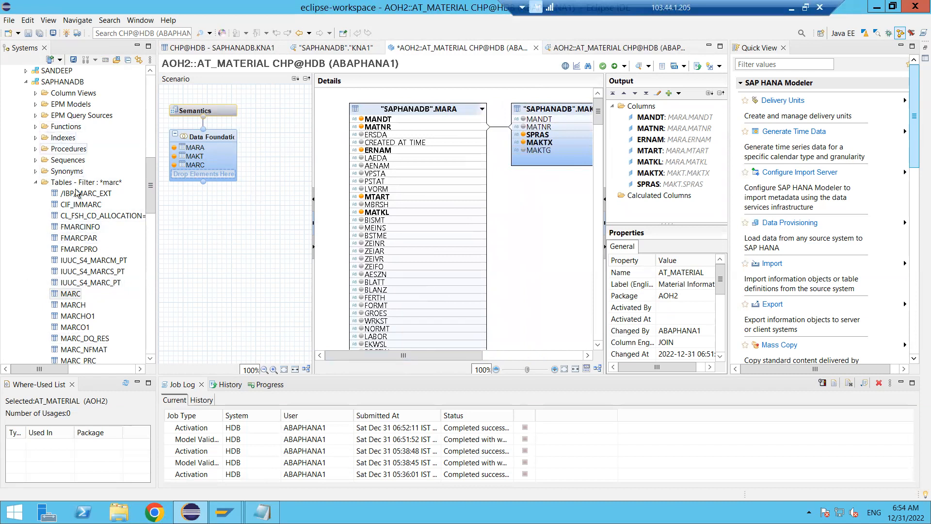
# - Remove the MARC table from the Data Foundation and confirm its removal
pyautogui.moveTo(55, 294); pyautogui.dragTo(195, 168)
pyautogui.click(196, 167)
pyautogui.rightClick(196, 168)
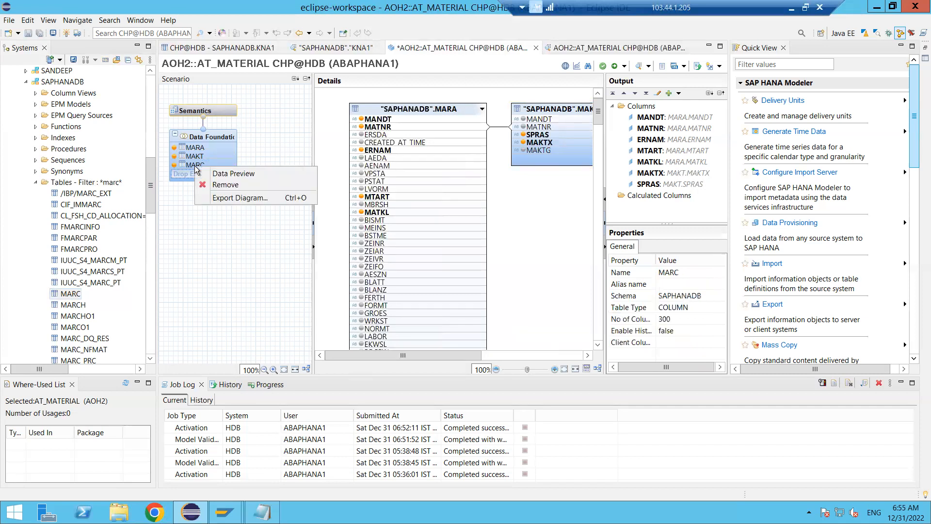
pyautogui.click(223, 185)
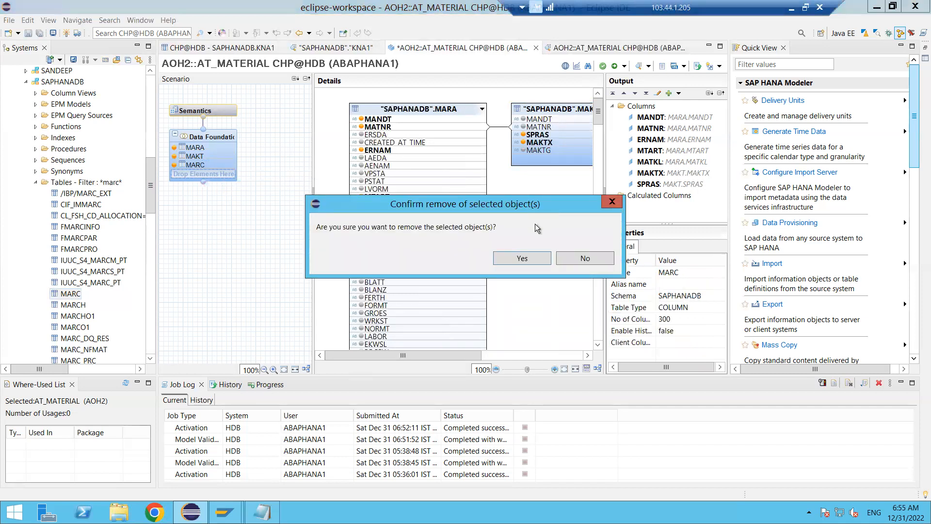
pyautogui.click(521, 258)
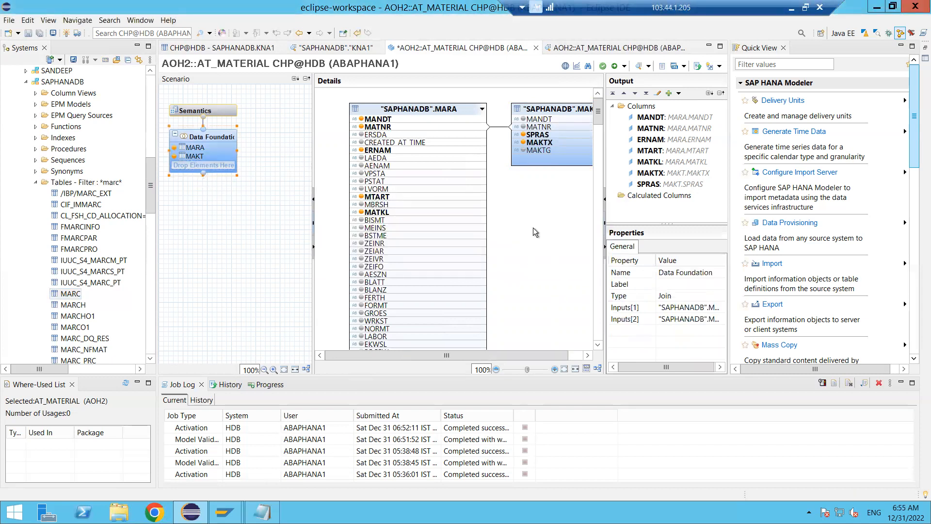
# - Switch to the Paint drawing, append "- Join" to the "Drag and drop tables" note, and return to the remote Eclipse session
pyautogui.click(791, 8)
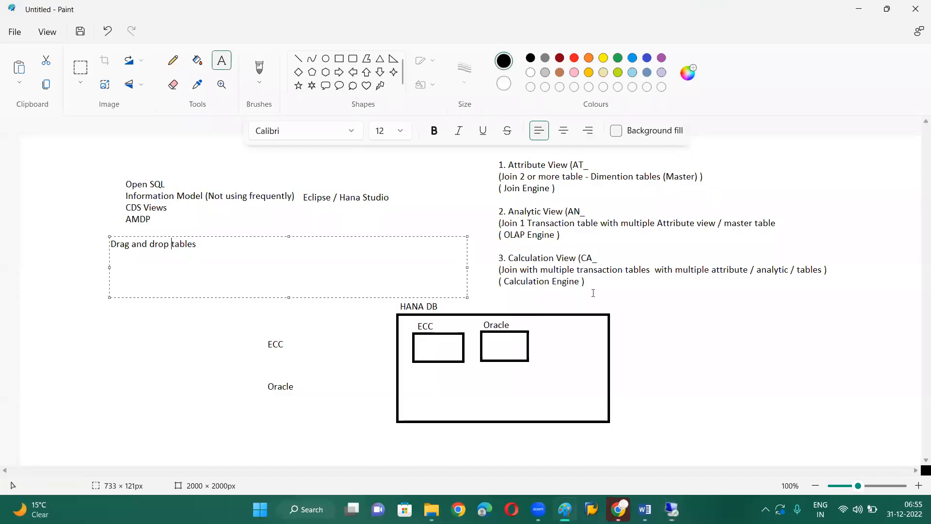
pyautogui.click(216, 247)
pyautogui.write('- Join')
pyautogui.click(672, 509)
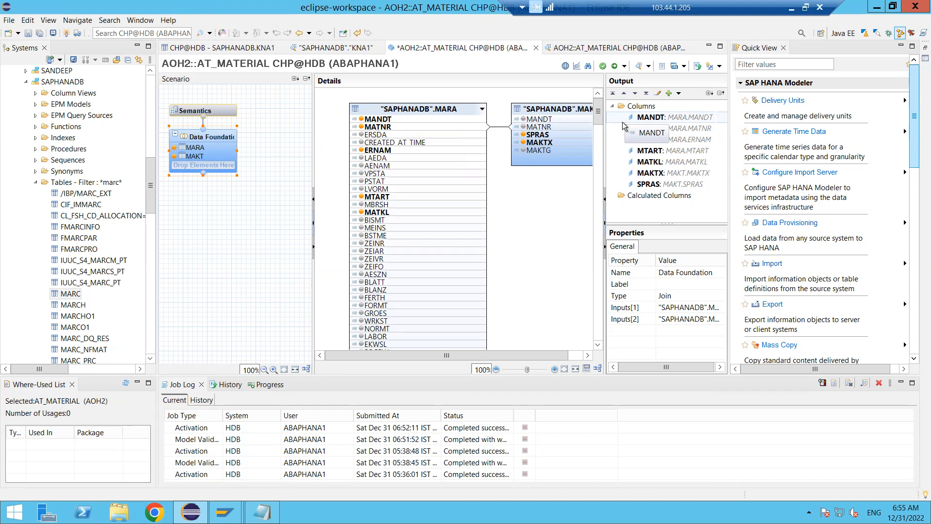
# - Switch to the Paint drawing and add the line "No Programming" below the drag-and-drop note
pyautogui.click(787, 9)
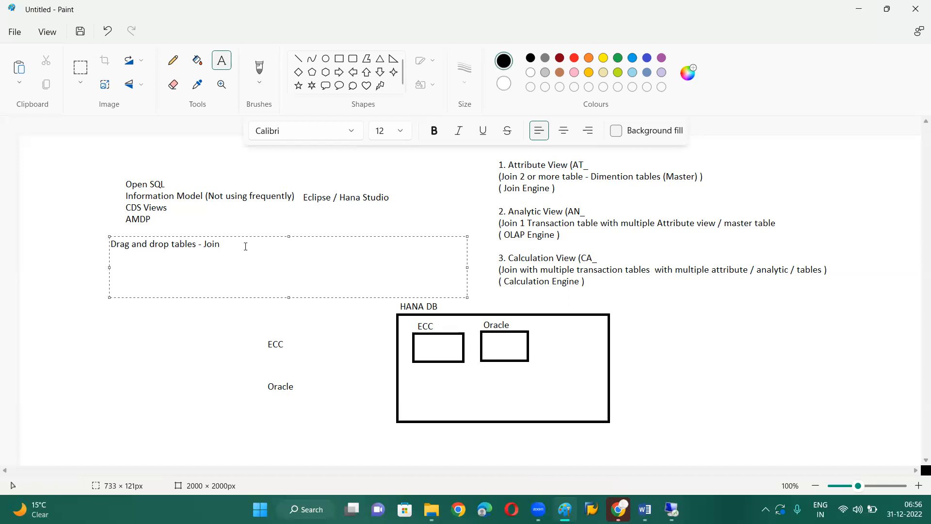
pyautogui.press('Return')
pyautogui.write('No Programming')
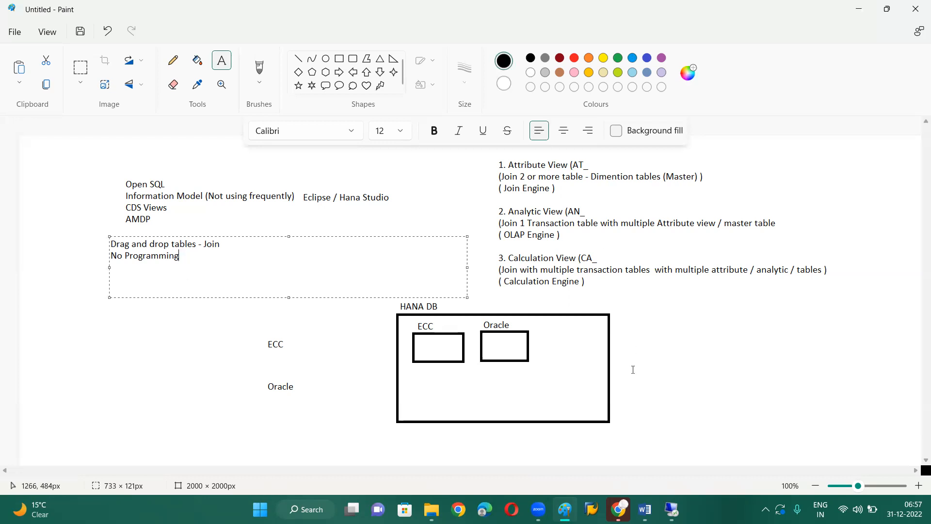
# - Switch back to the remote Eclipse session, view the ABAP perspective, and return to the SAP HANA Modeler perspective
pyautogui.click(671, 510)
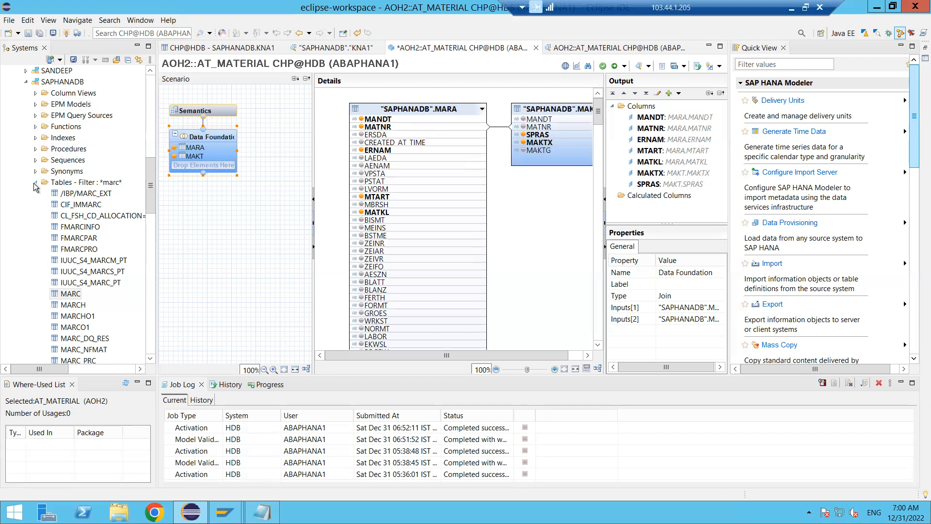
pyautogui.click(864, 33)
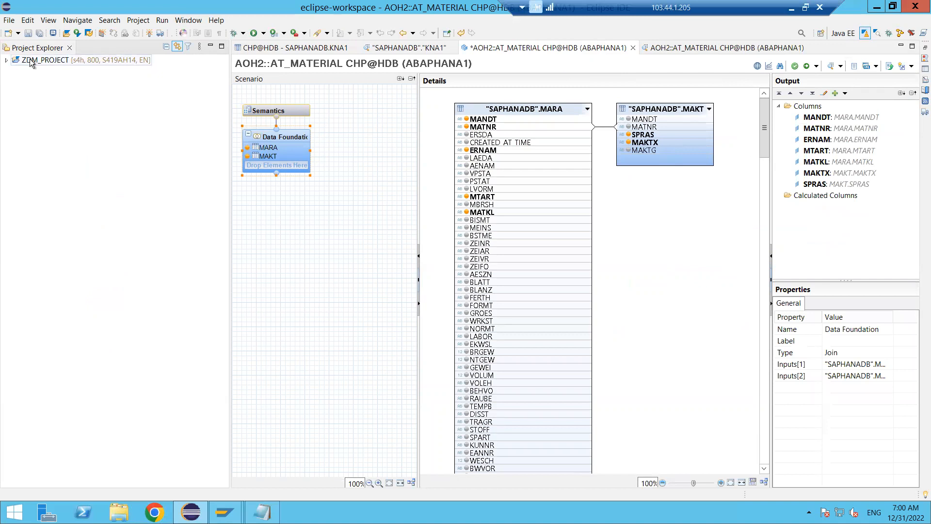
pyautogui.click(899, 34)
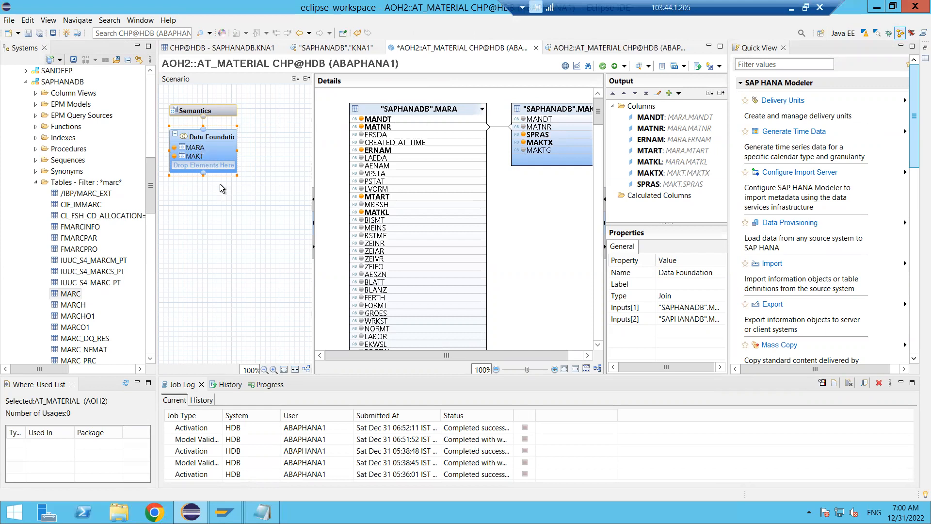
# - Examine the Semantics node's columns and view properties of AT_MATERIAL, collapsing the Advanced section to show all general properties
pyautogui.moveTo(211, 144)
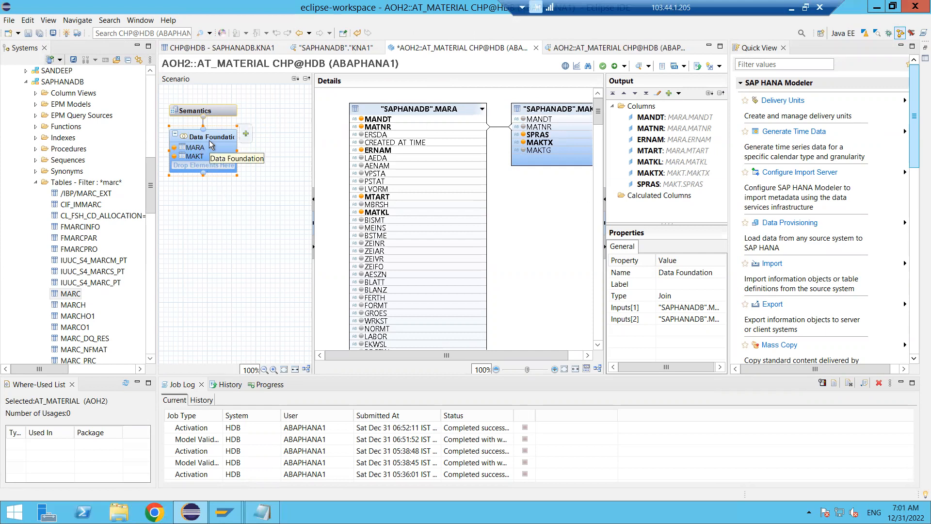
pyautogui.click(211, 112)
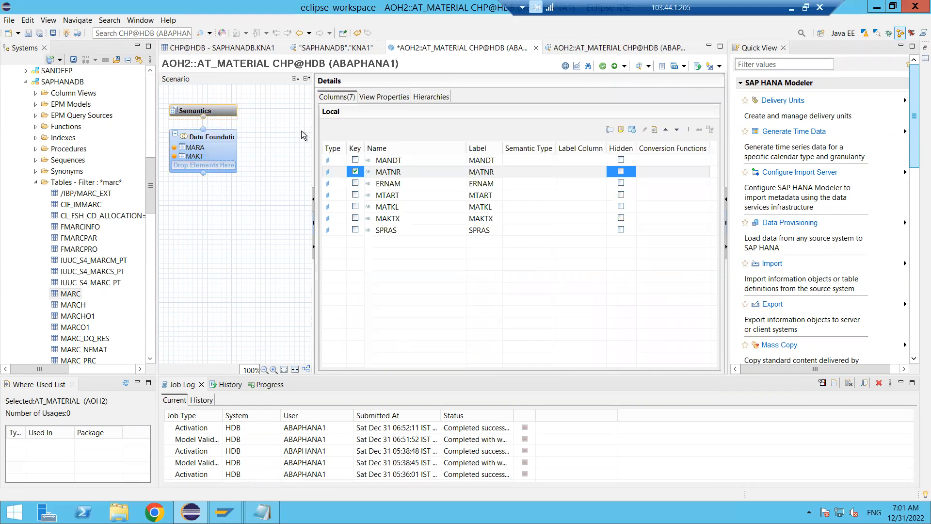
pyautogui.click(371, 99)
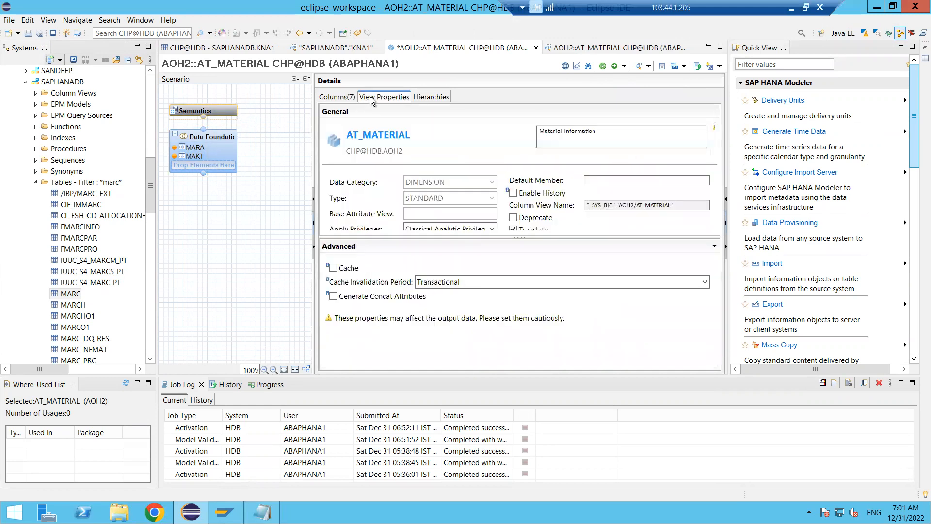
pyautogui.click(342, 98)
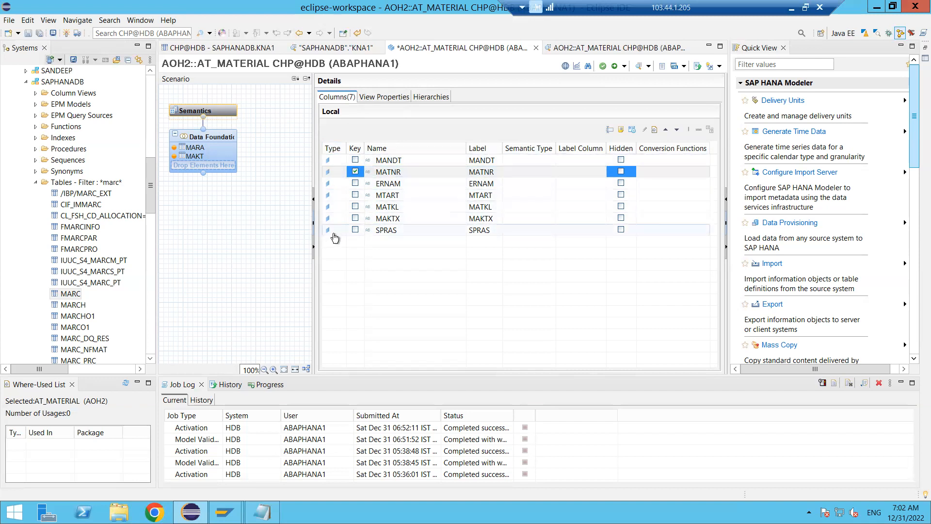
pyautogui.click(332, 172)
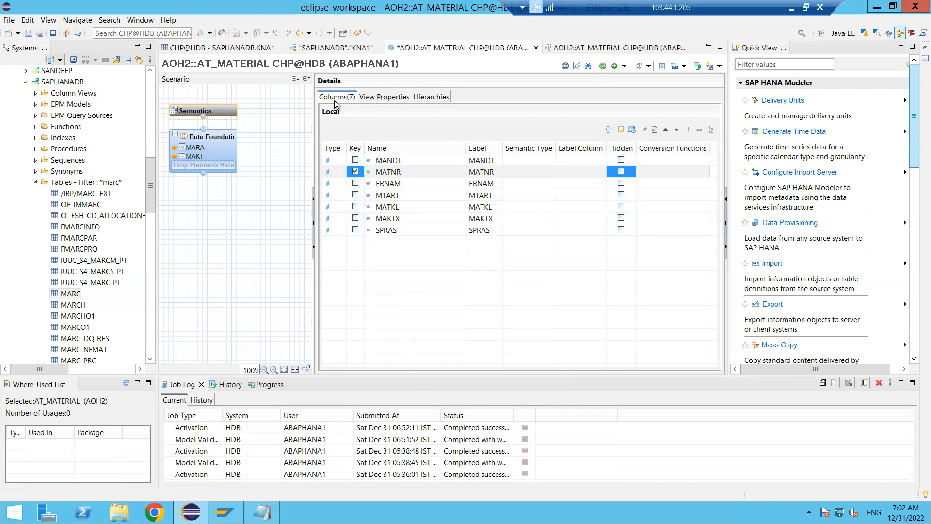
pyautogui.click(378, 101)
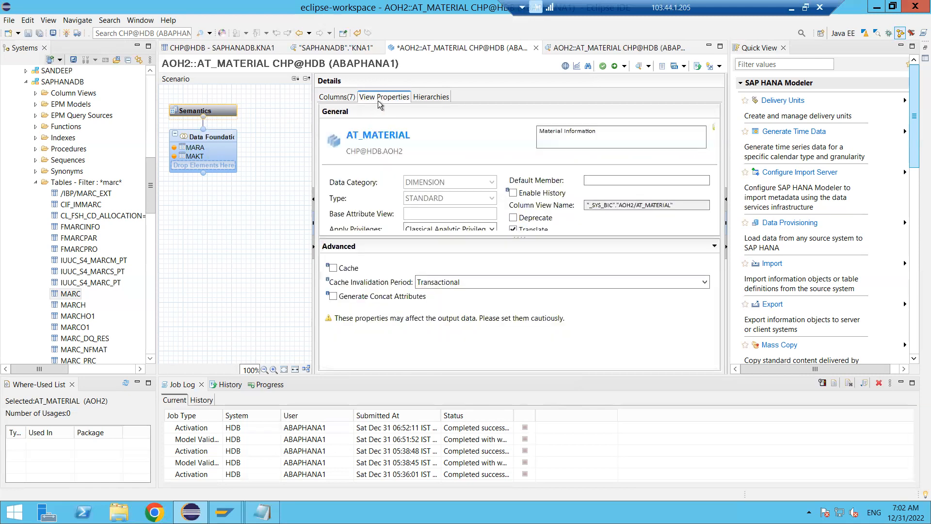
pyautogui.click(715, 249)
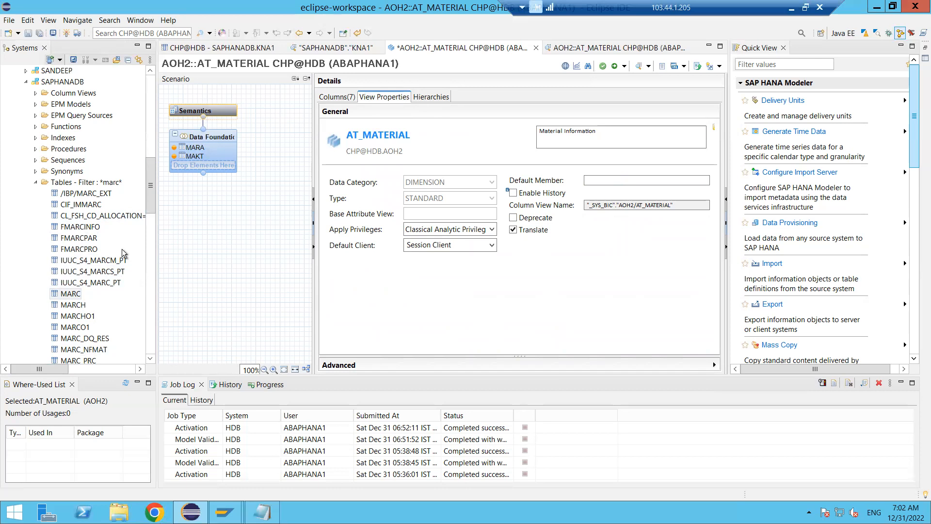
# - Expand the Content folder of the system and save and activate the AT_MATERIAL attribute view
pyautogui.moveTo(148, 207); pyautogui.dragTo(155, 353)
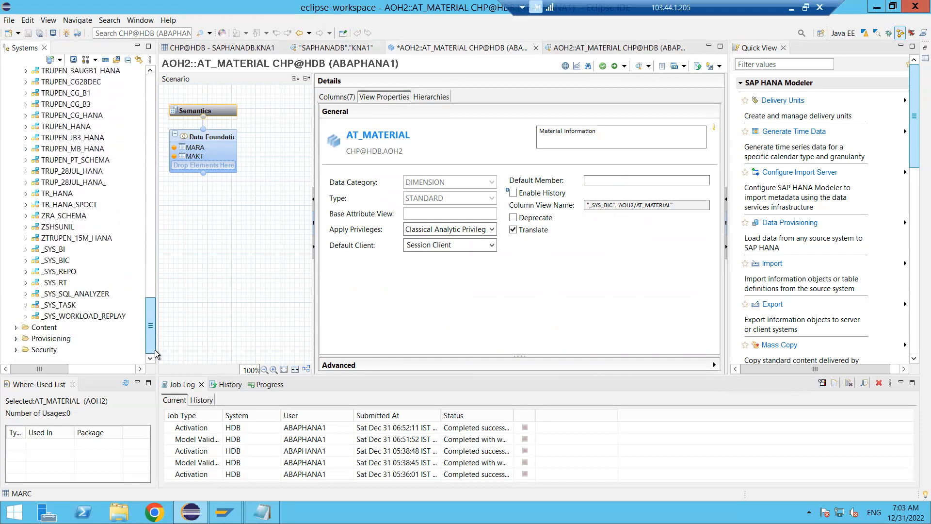
pyautogui.click(16, 328)
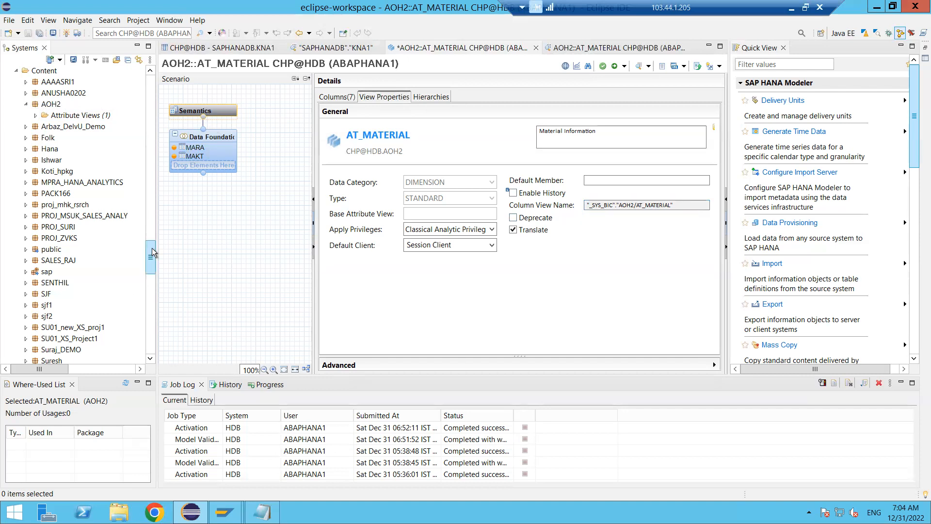
pyautogui.click(614, 66)
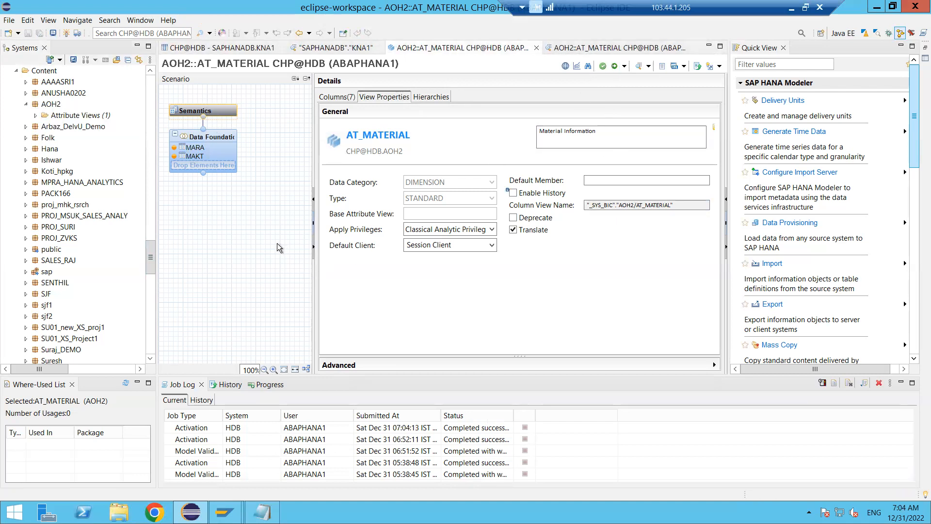
# - Expand the _SYS_BIC schema in the catalog and list its column views
pyautogui.moveTo(152, 249); pyautogui.dragTo(159, 225)
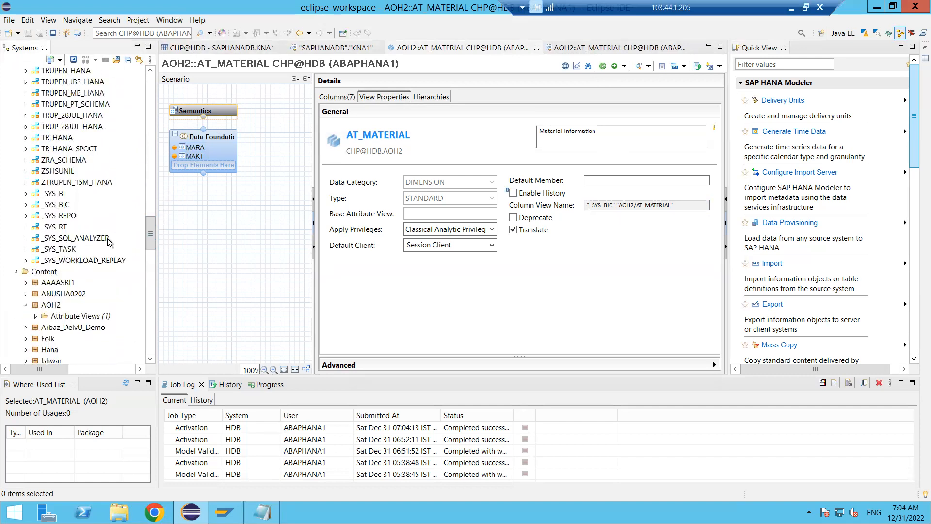
pyautogui.click(26, 205)
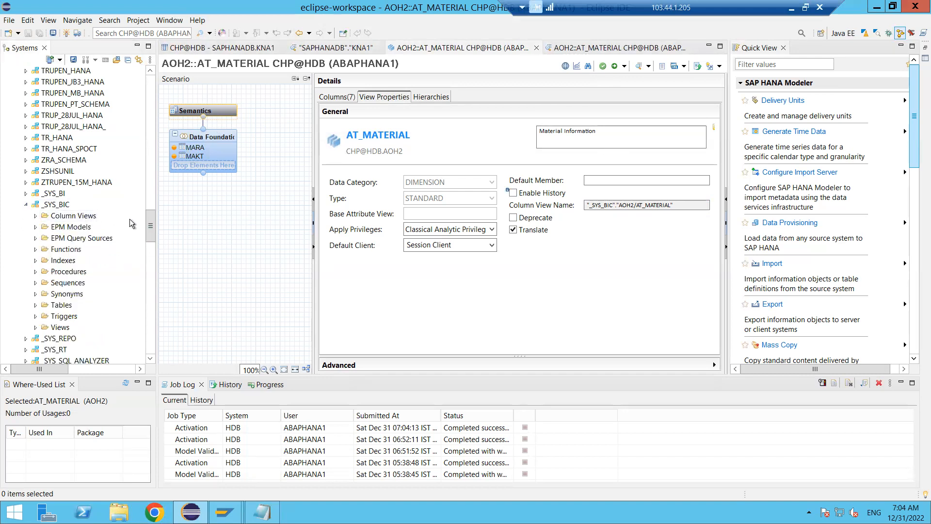
pyautogui.click(80, 219)
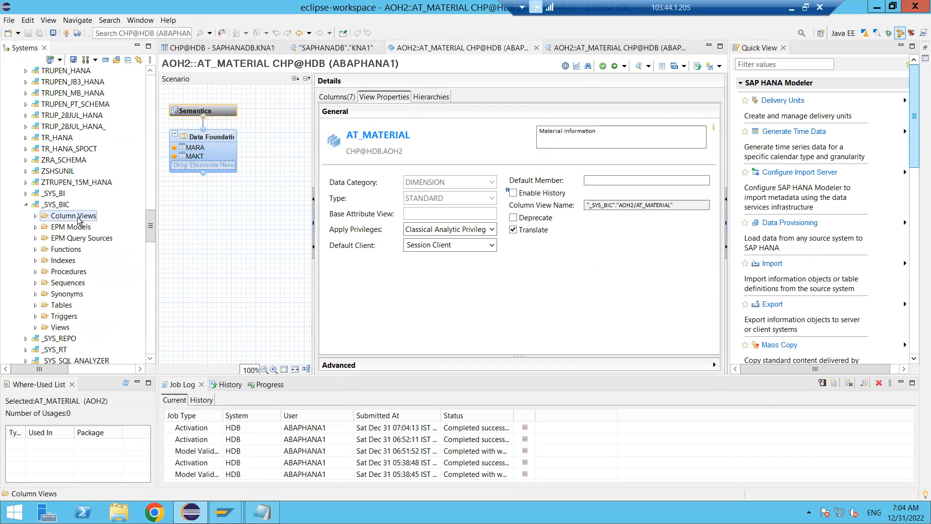
pyautogui.click(35, 217)
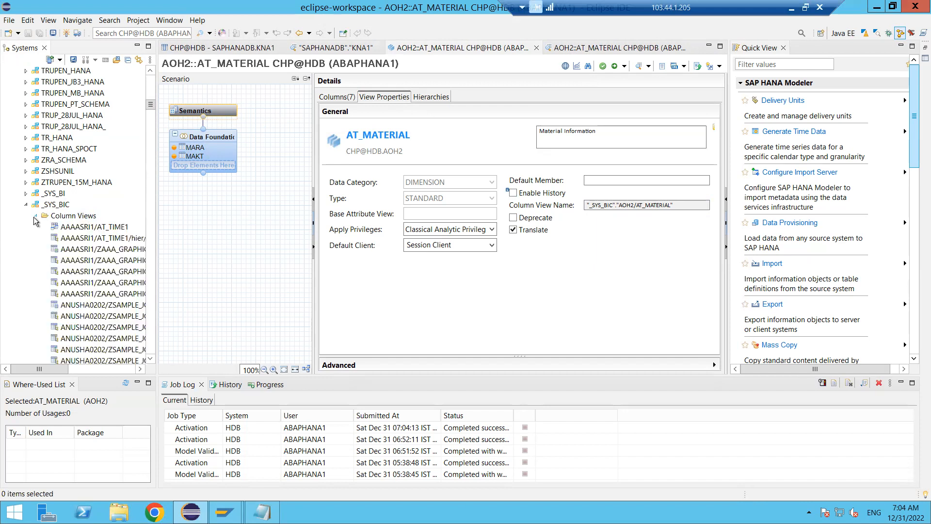
# - Filter the column views of the _SYS_BIC schema with the pattern at_material, without whole-word matching
pyautogui.scroll(-4, 82, 267)
pyautogui.scroll(-10, 82, 266)
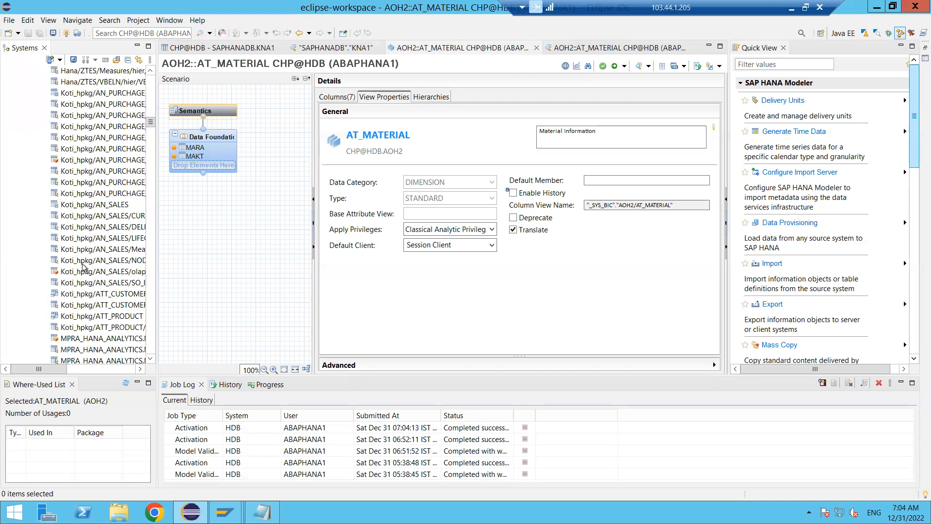
pyautogui.scroll(2, 82, 267)
pyautogui.scroll(15, 83, 267)
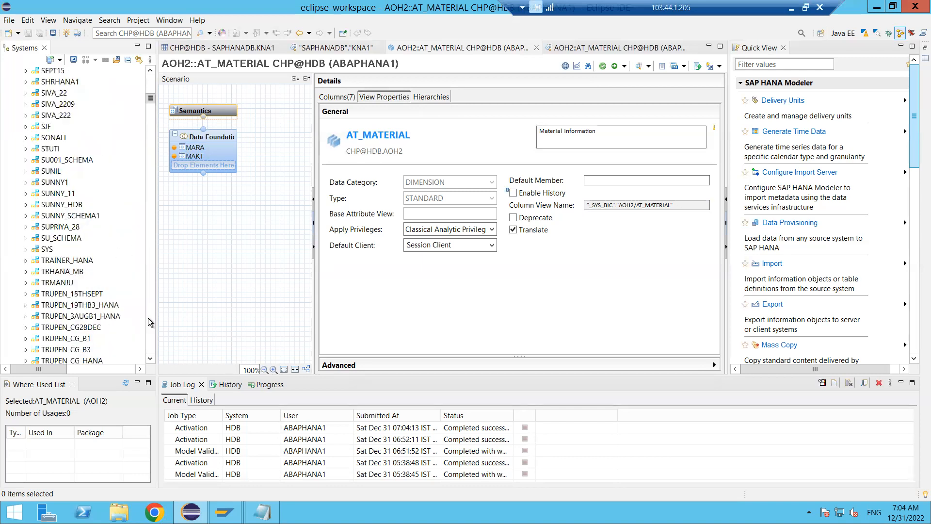
pyautogui.click(152, 359)
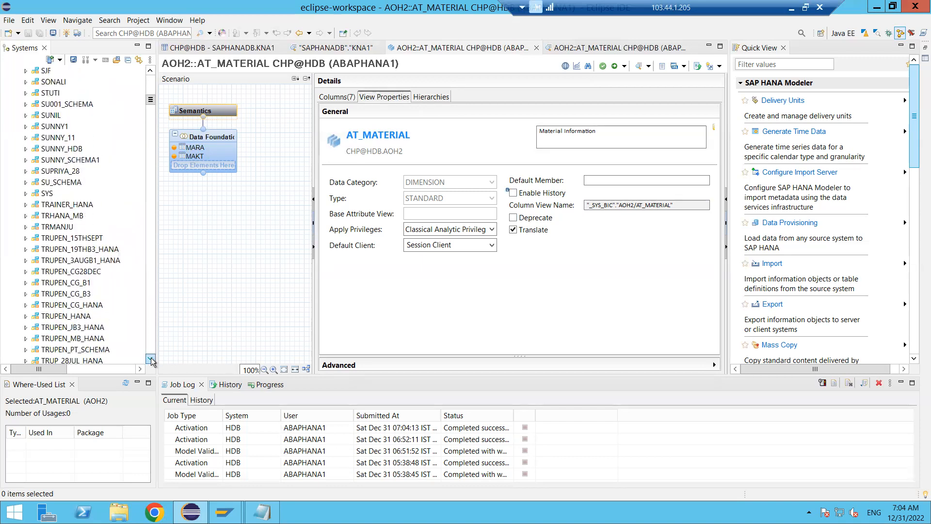
pyautogui.moveTo(152, 360); pyautogui.dragTo(151, 361)
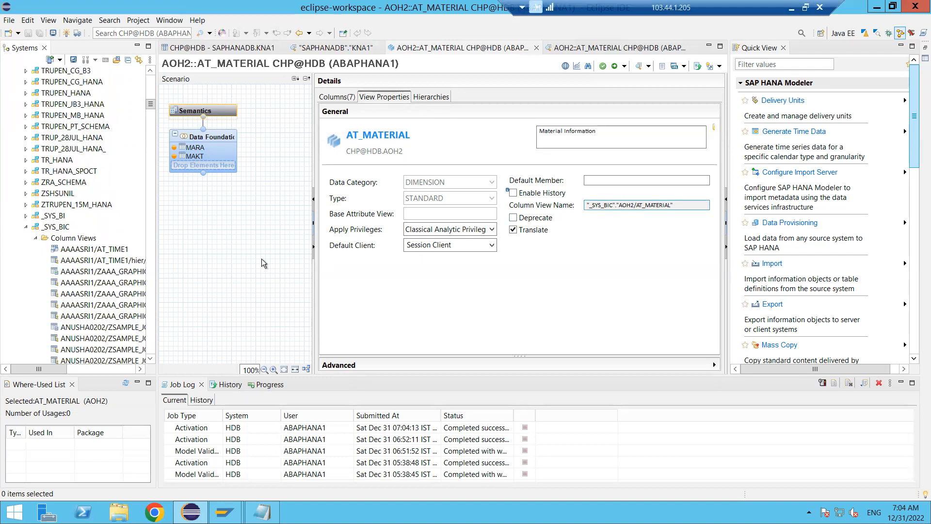
pyautogui.click(62, 240)
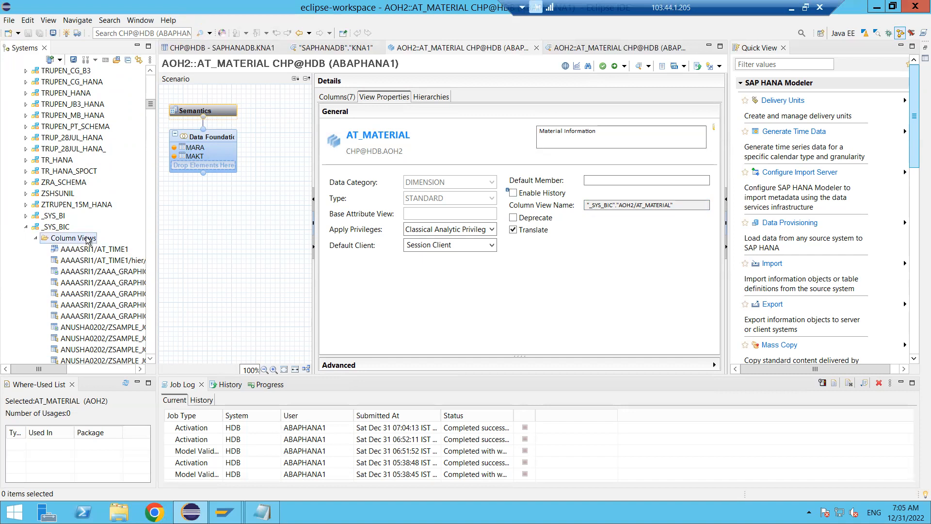
pyautogui.rightClick(62, 240)
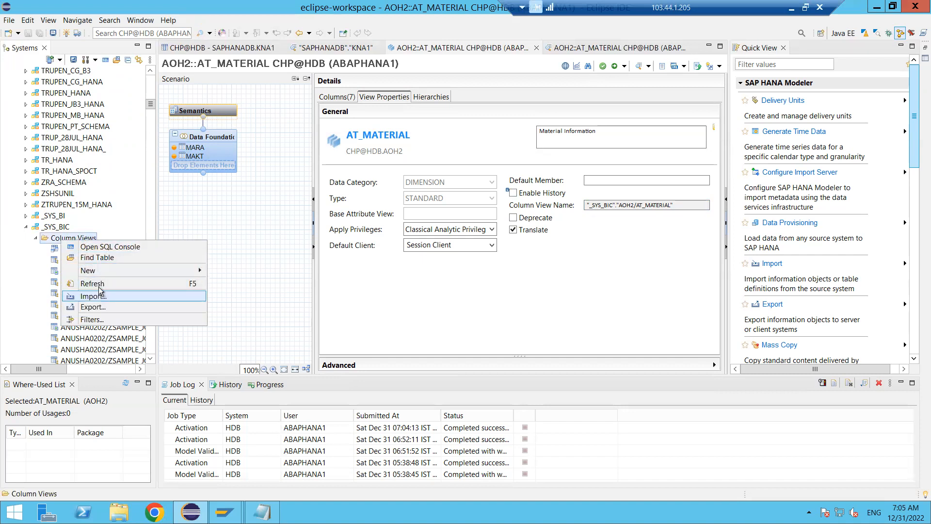
pyautogui.click(97, 320)
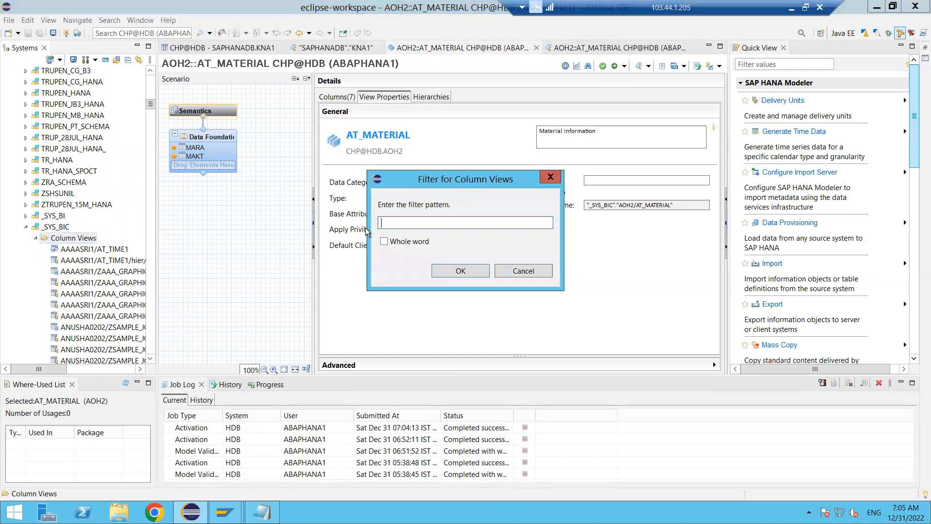
pyautogui.write('at_material')
pyautogui.click(450, 270)
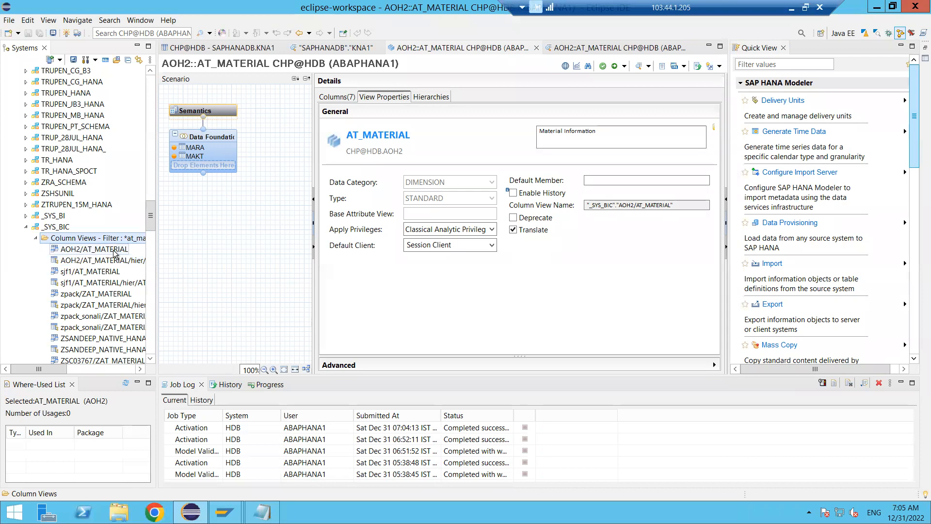
# - Open the definition of the AOH2/AT_MATERIAL column view and examine its create statement, including the MARA and MAKT join parts
pyautogui.doubleClick(83, 250)
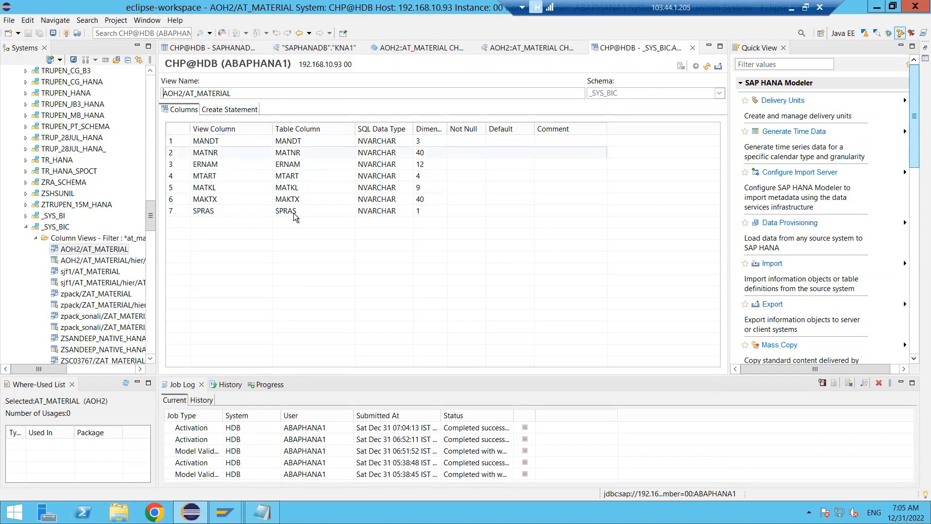
pyautogui.click(226, 110)
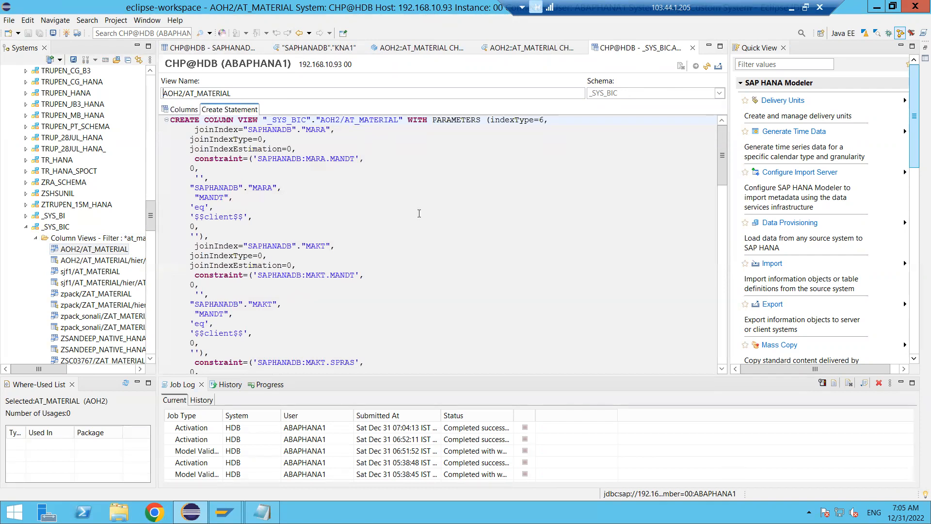
pyautogui.click(421, 239)
pyautogui.scroll(-15, 421, 239)
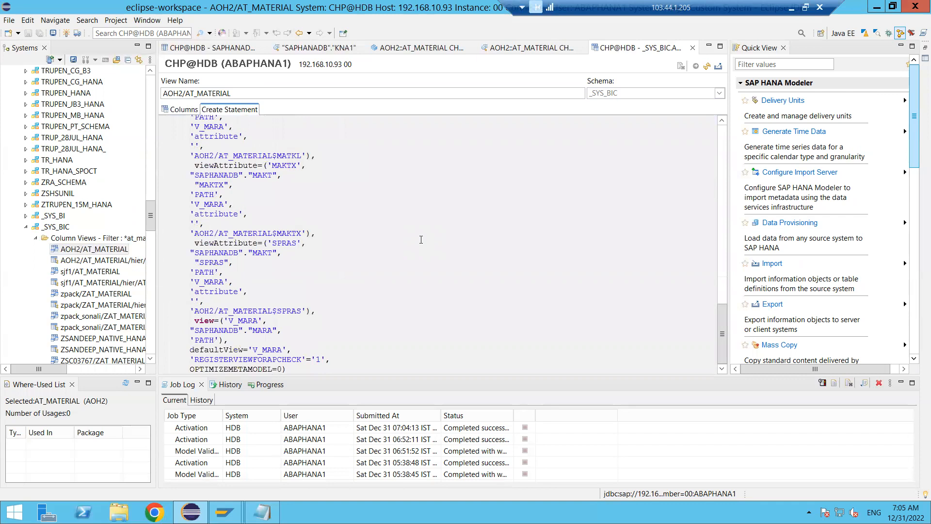
pyautogui.scroll(15, 421, 239)
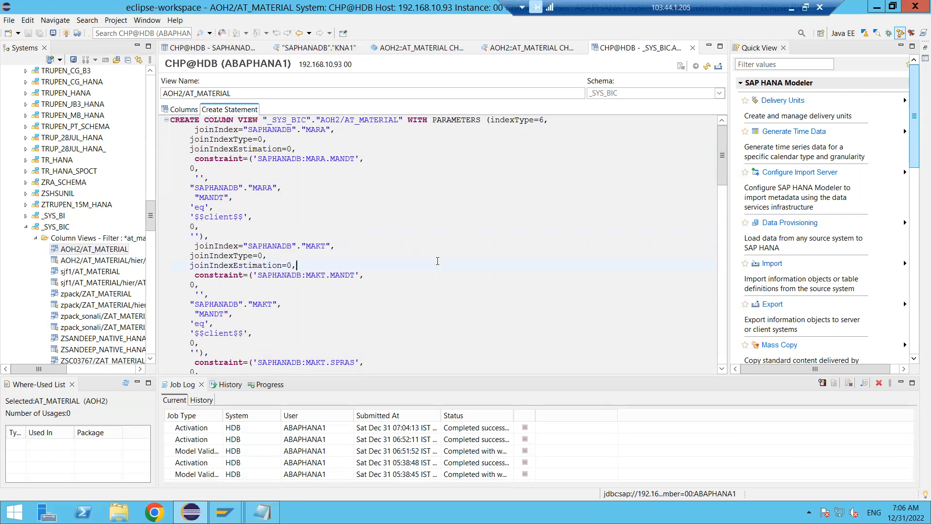
pyautogui.scroll(-20, 438, 261)
pyautogui.scroll(20, 438, 261)
pyautogui.click(430, 248)
pyautogui.scroll(-7, 431, 249)
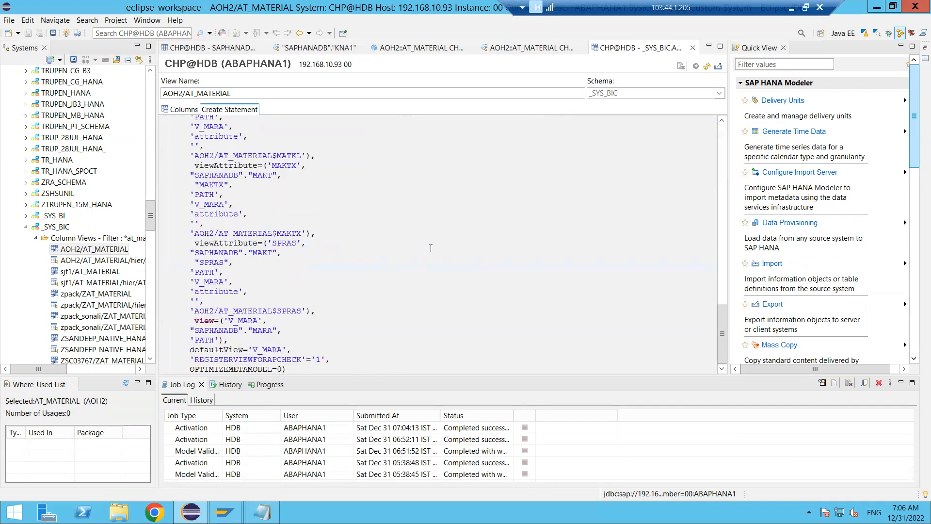
pyautogui.scroll(15, 431, 248)
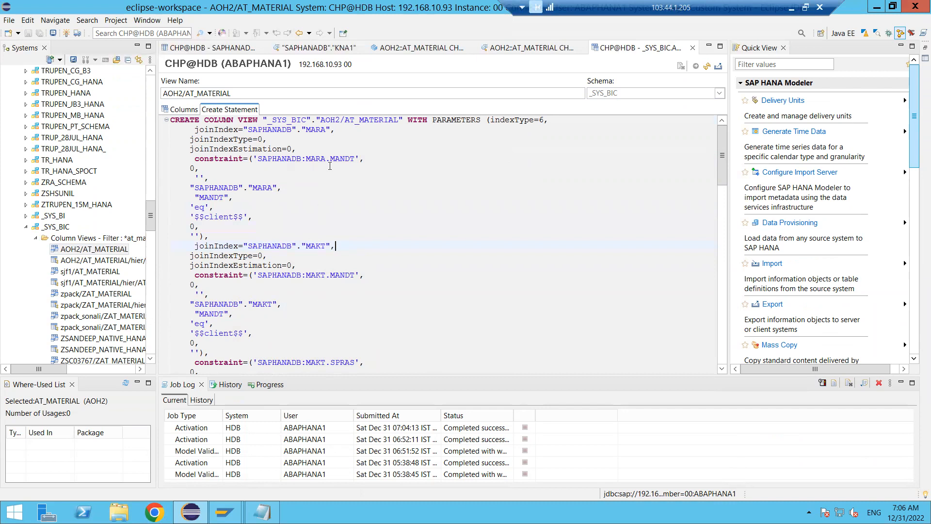
pyautogui.click(327, 130)
pyautogui.scroll(-15, 314, 238)
pyautogui.scroll(-5, 317, 248)
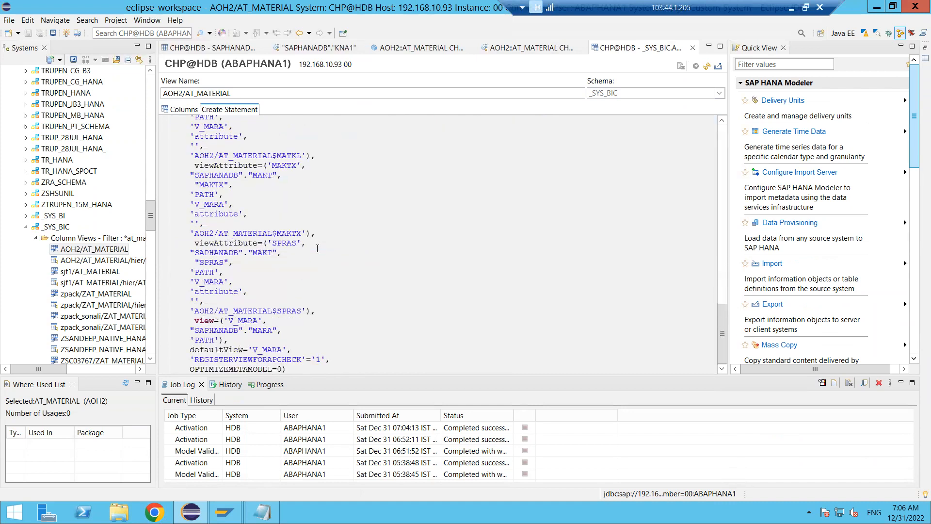
pyautogui.scroll(20, 317, 249)
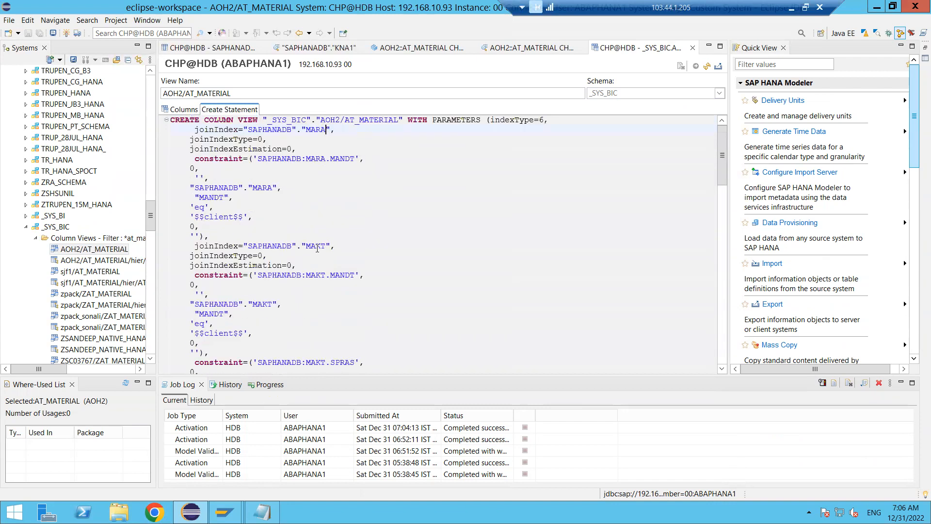
# - Return to the column list of AOH2/AT_MATERIAL, export its SQL to a console for review, and close the console without saving
pyautogui.click(189, 109)
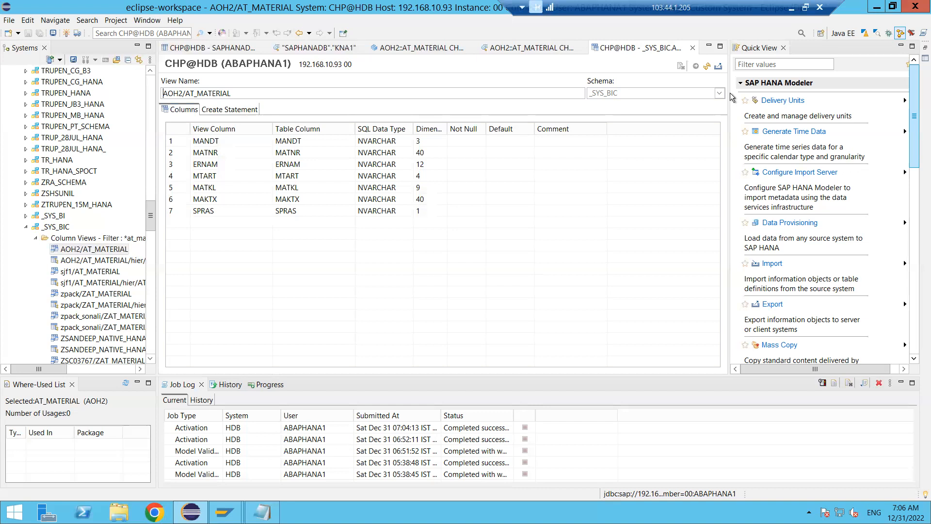
pyautogui.click(719, 67)
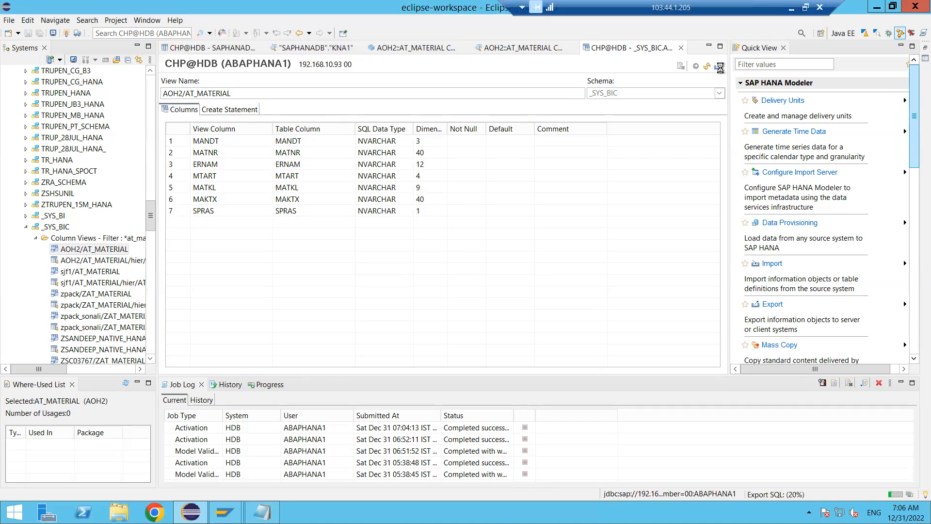
pyautogui.click(405, 209)
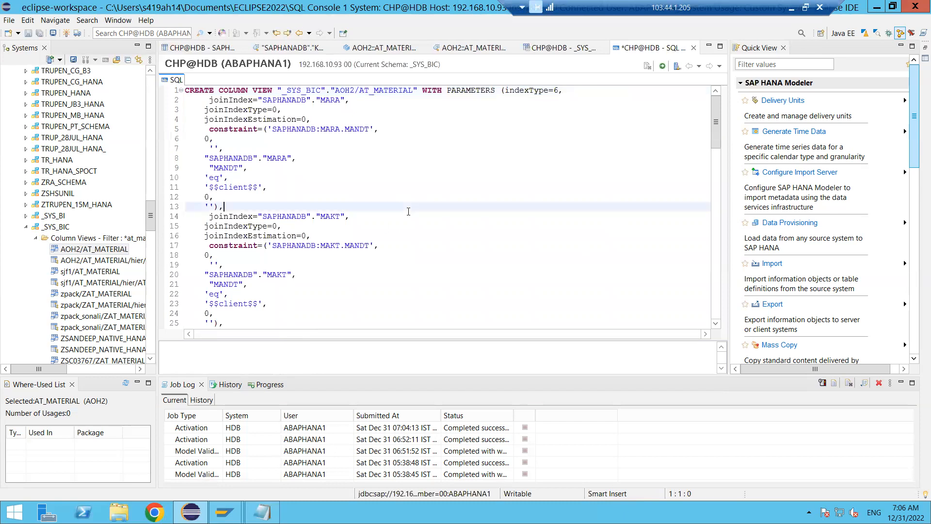
pyautogui.scroll(-20, 407, 213)
pyautogui.scroll(20, 409, 212)
pyautogui.click(693, 48)
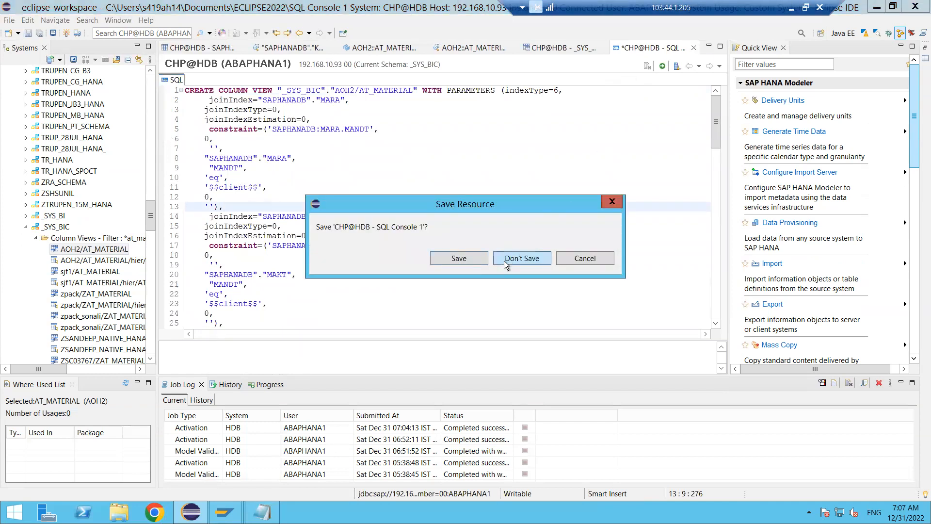
pyautogui.click(504, 261)
# - Export the AOH2/AT_MATERIAL column view's SQL once more, review the script, and discard the second SQL console
pyautogui.click(513, 165)
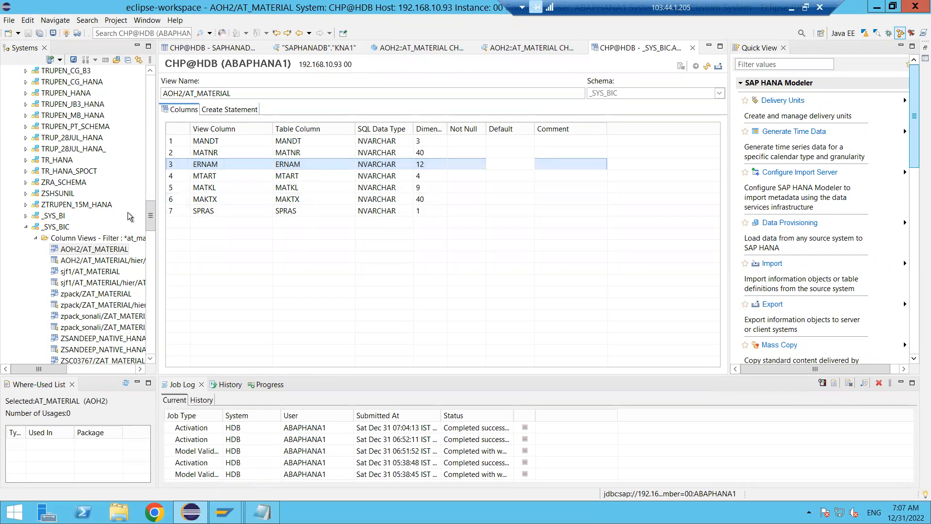
pyautogui.click(150, 219)
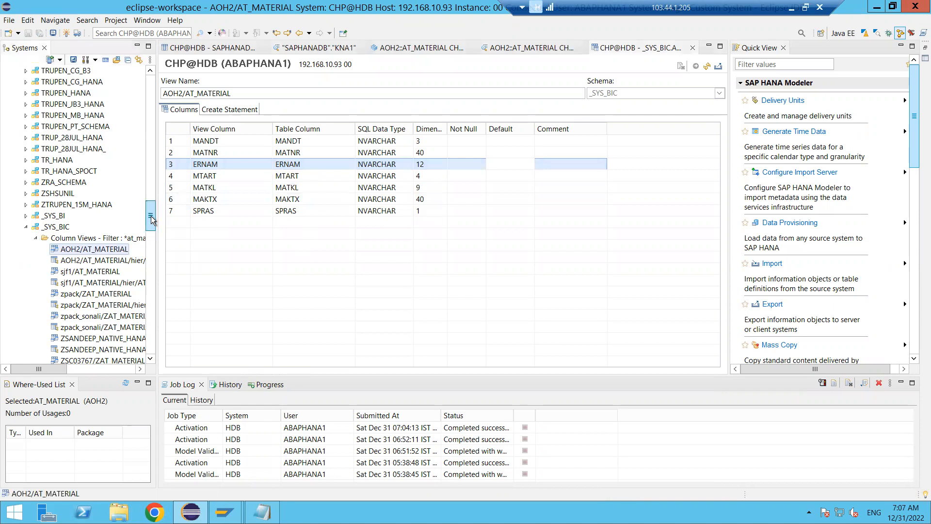
pyautogui.moveTo(151, 220); pyautogui.dragTo(152, 222)
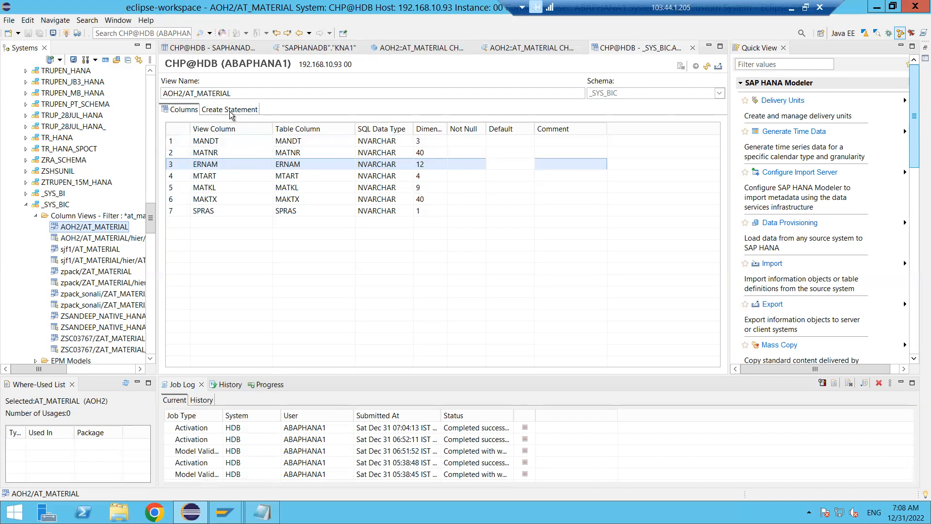
pyautogui.click(721, 69)
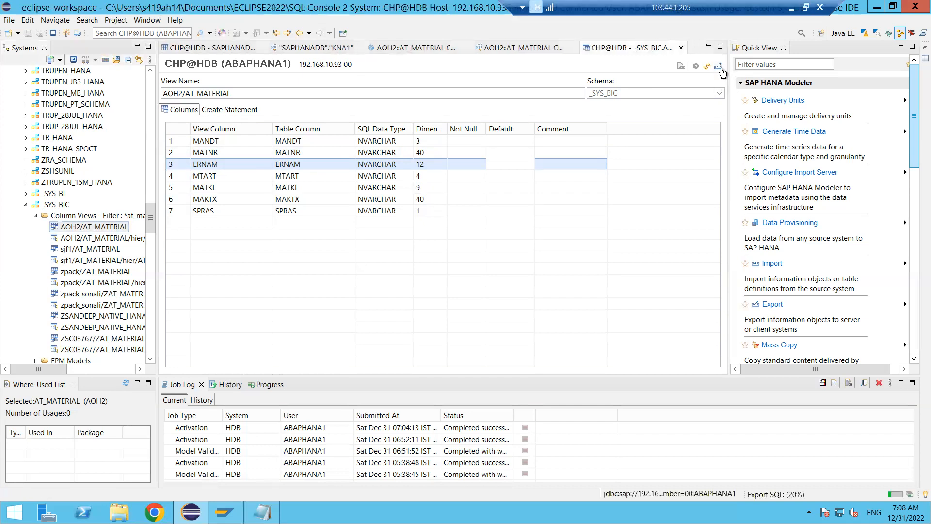
pyautogui.click(481, 198)
pyautogui.scroll(-20, 481, 198)
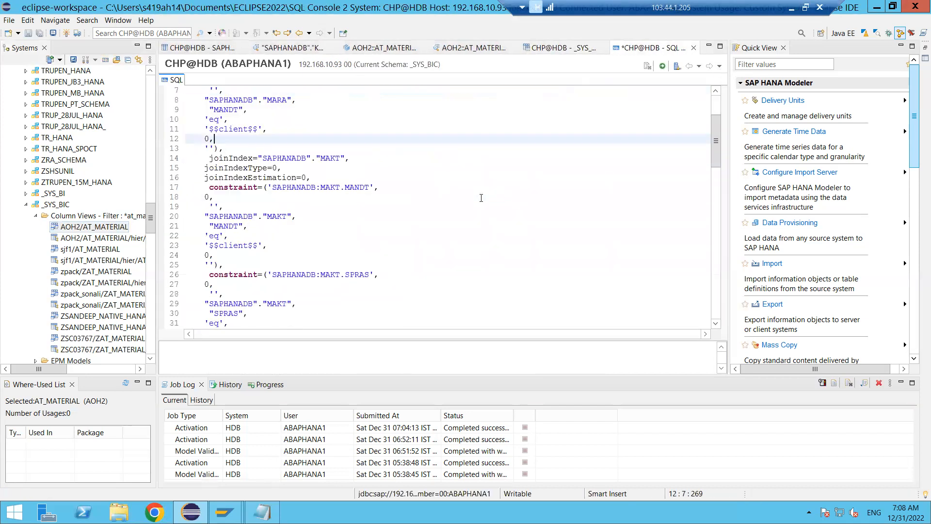
pyautogui.scroll(20, 481, 198)
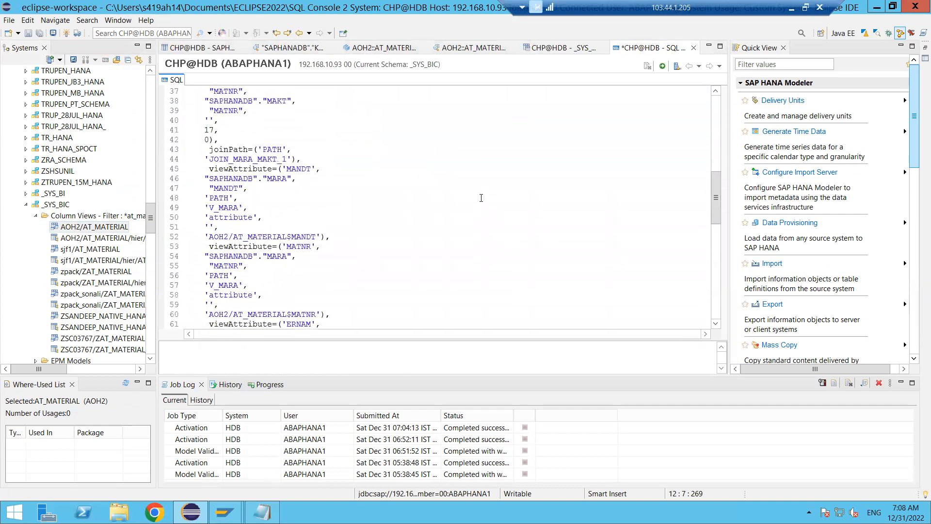
pyautogui.click(694, 49)
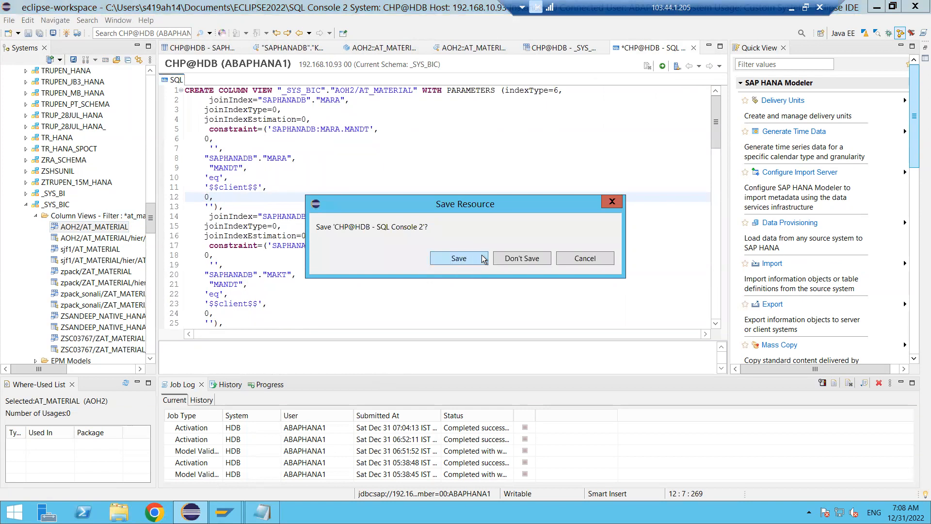
pyautogui.click(502, 259)
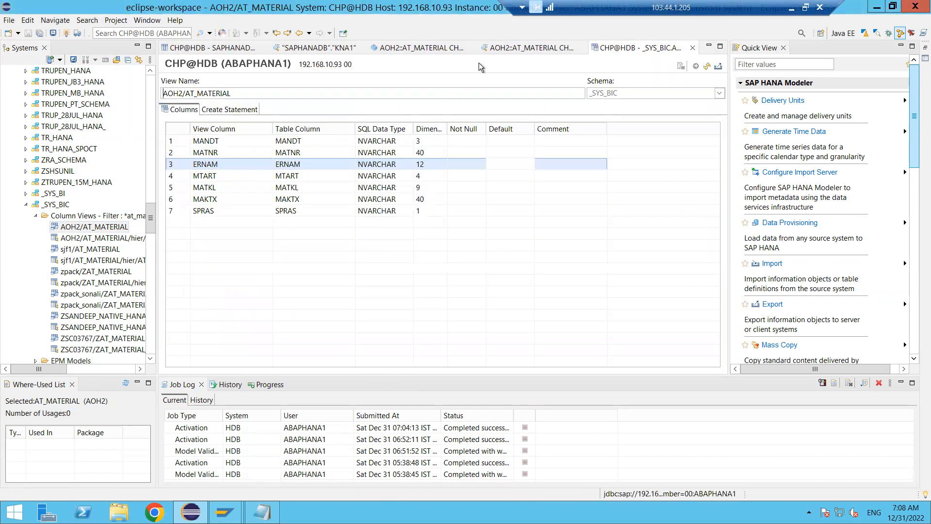
# - Switch from the AT_MATERIAL view editor to its data preview and show the attributes available for analysis
pyautogui.click(412, 51)
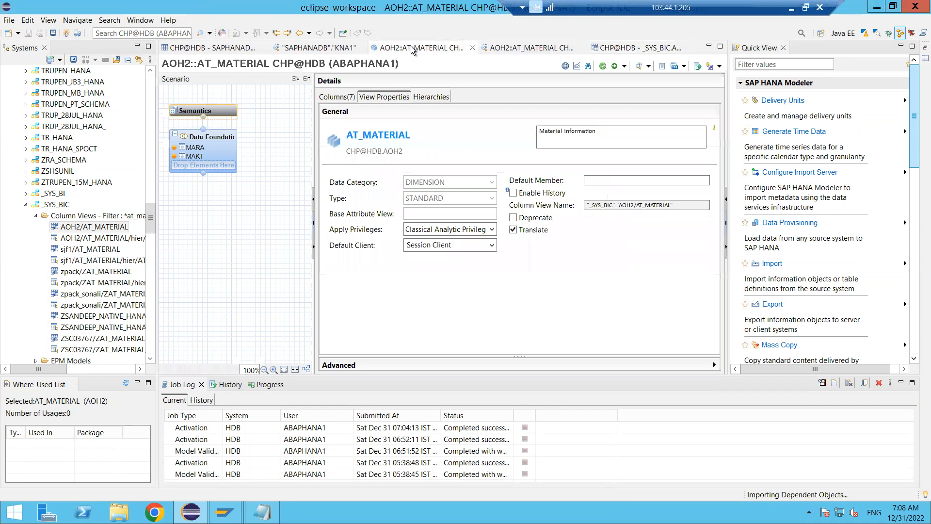
pyautogui.click(505, 48)
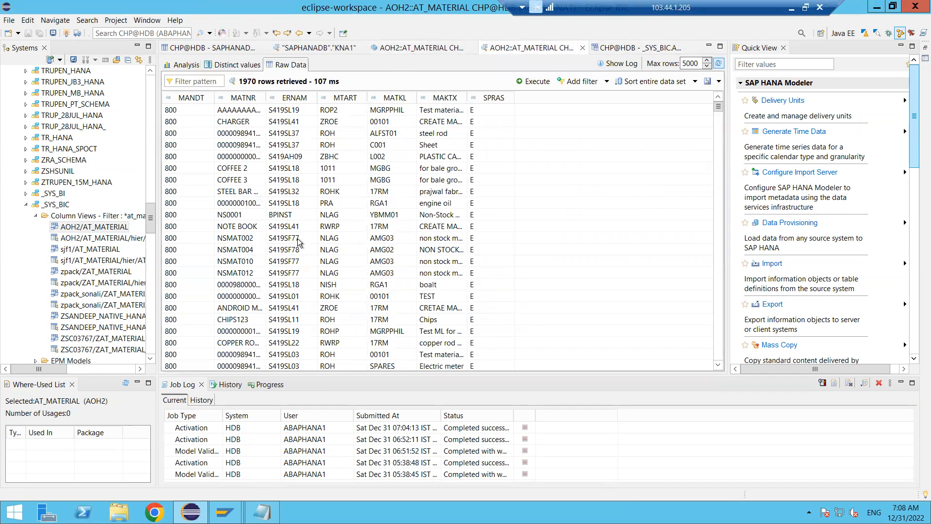
pyautogui.click(193, 66)
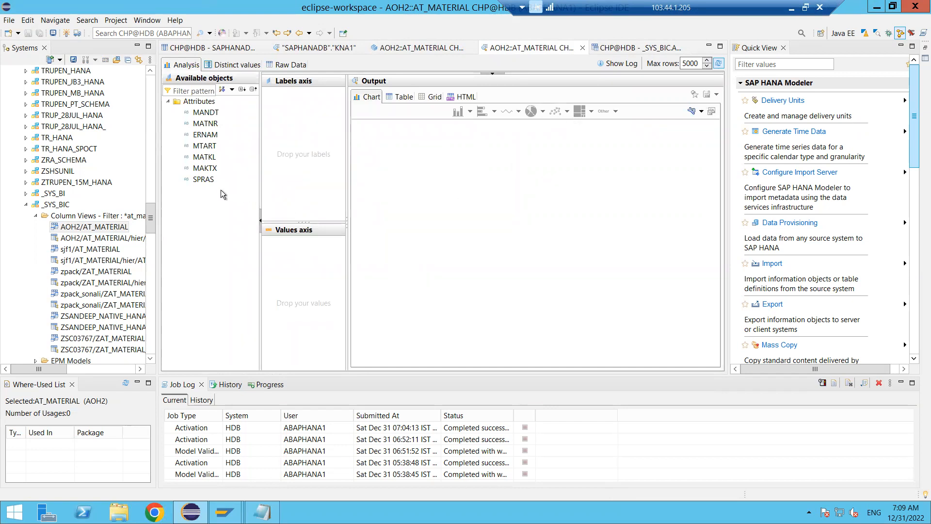
# - Chart the MTART count by SPRAS in the AT_MATERIAL data preview, and clear both axes after viewing it
pyautogui.moveTo(204, 181); pyautogui.dragTo(287, 192)
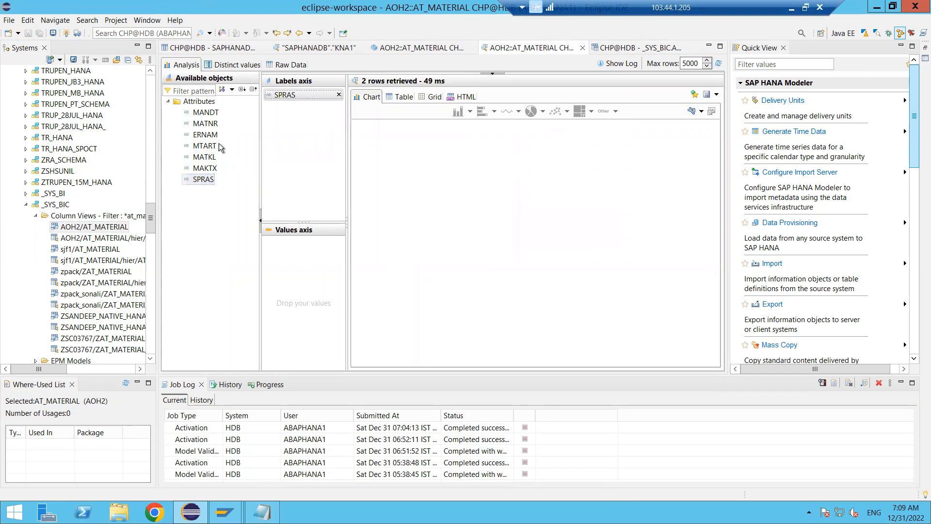
pyautogui.moveTo(206, 125); pyautogui.dragTo(305, 263)
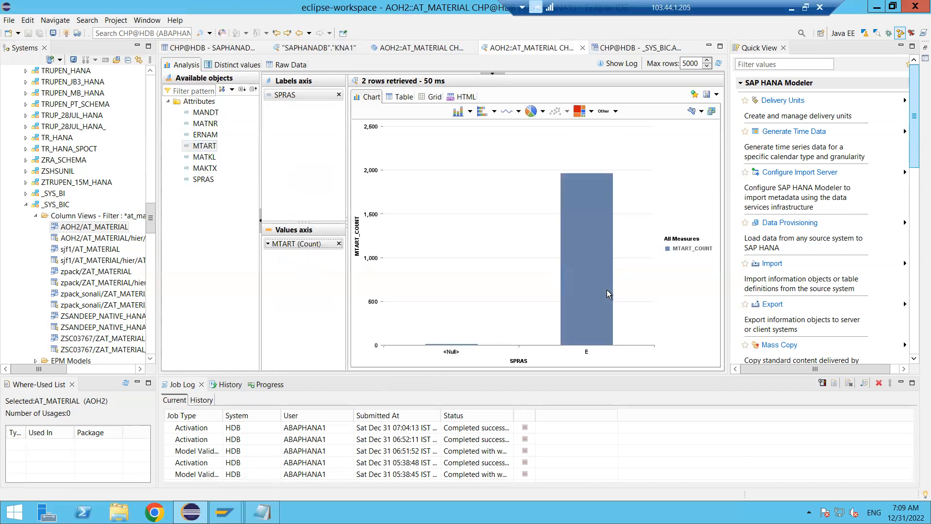
pyautogui.moveTo(593, 281)
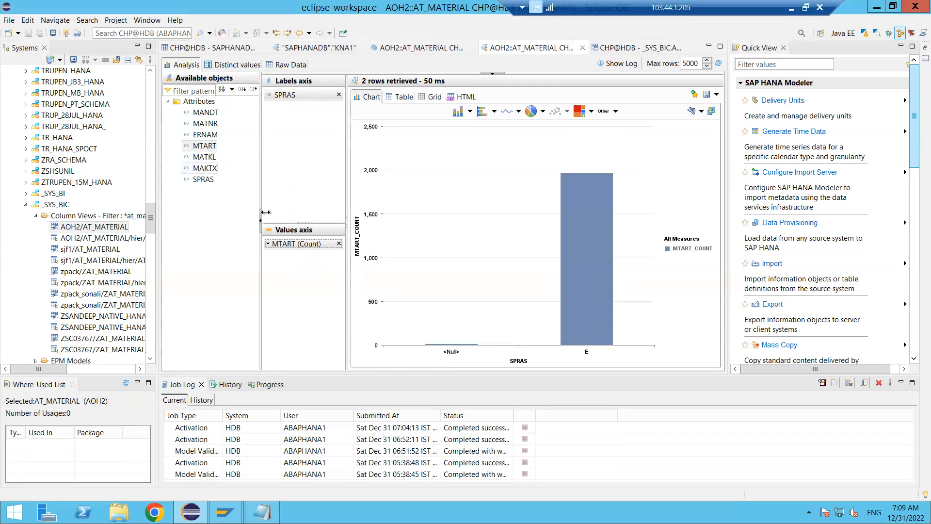
pyautogui.click(338, 244)
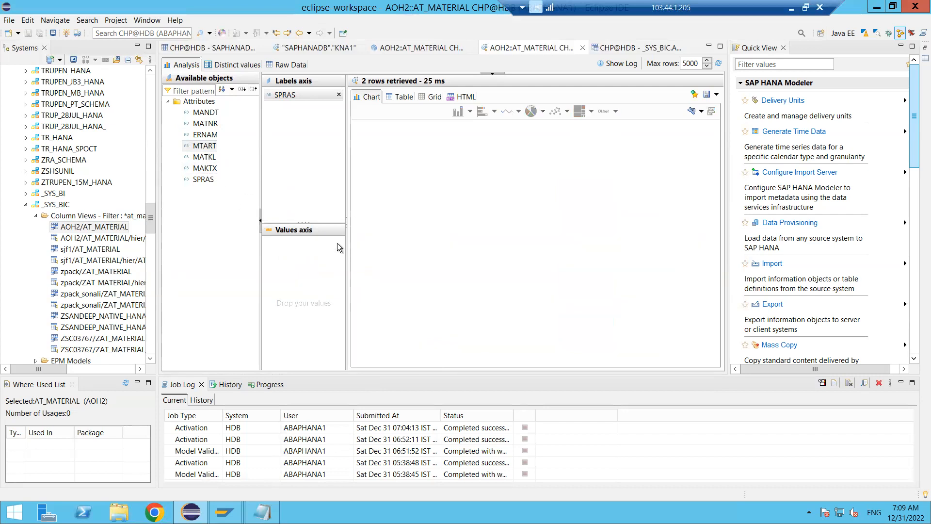
pyautogui.click(338, 95)
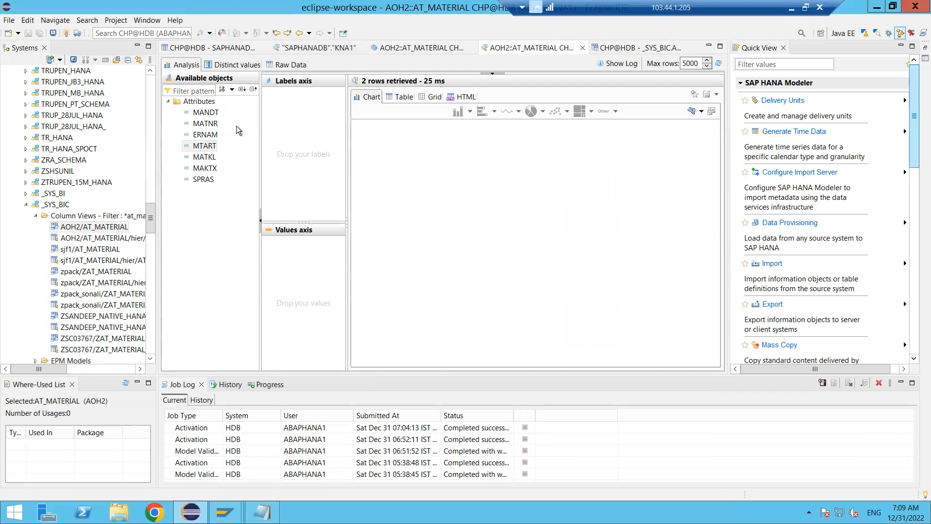
# - Chart the SPRAS count by MTART and SPRAS, and display it as a pie chart to examine the distribution
pyautogui.moveTo(208, 148); pyautogui.dragTo(298, 138)
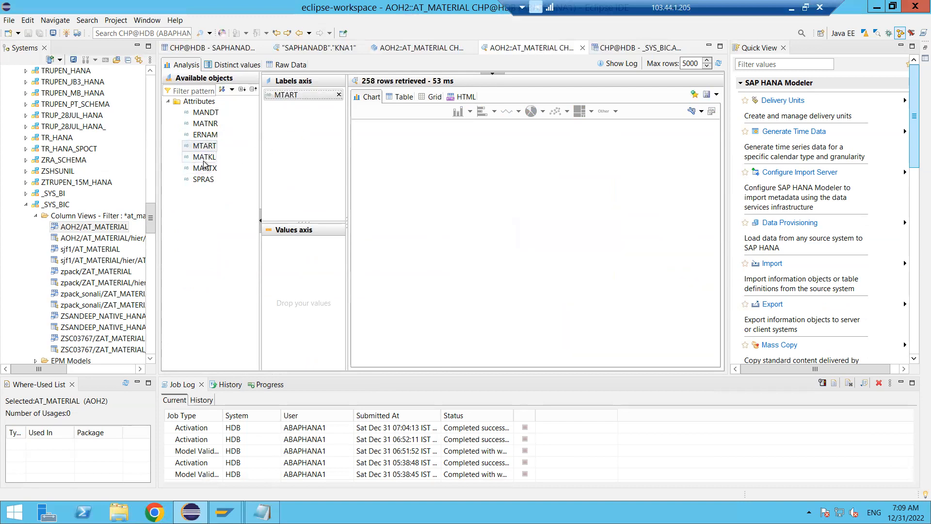
pyautogui.click(205, 182)
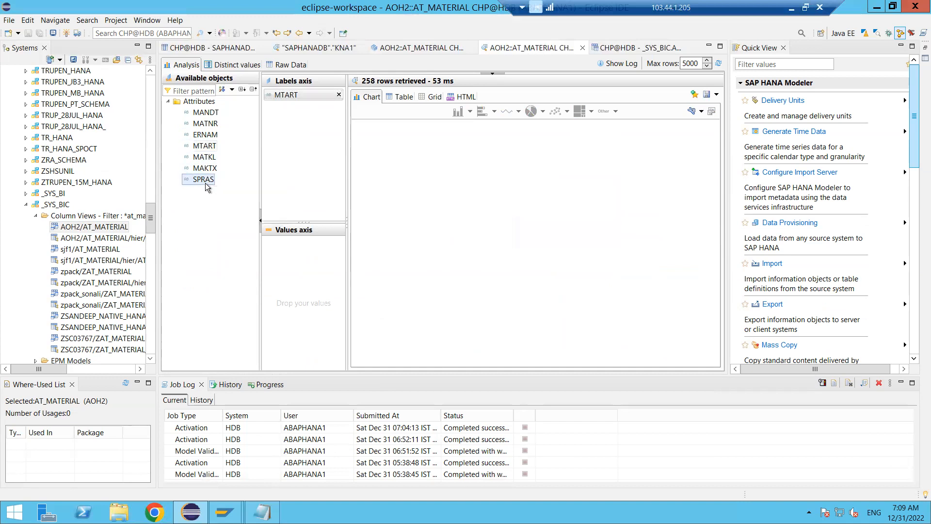
pyautogui.moveTo(205, 182); pyautogui.dragTo(260, 242)
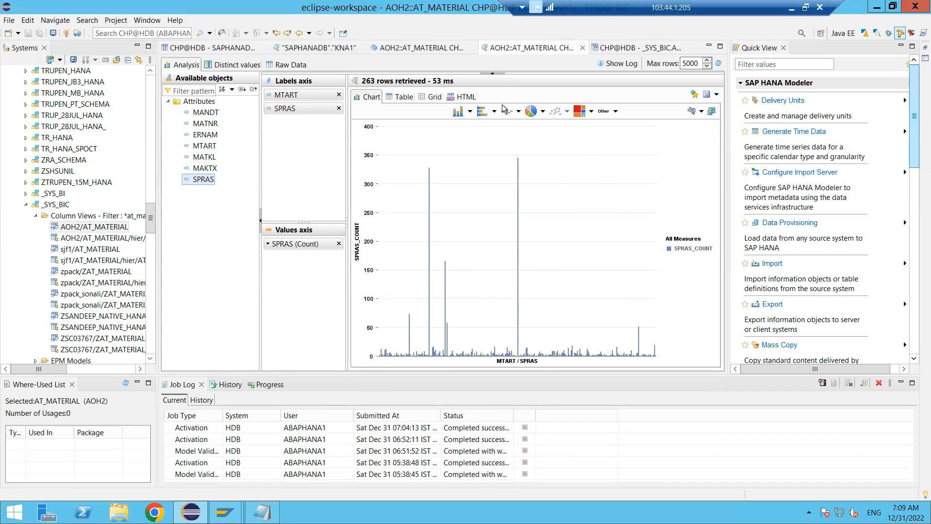
pyautogui.click(531, 115)
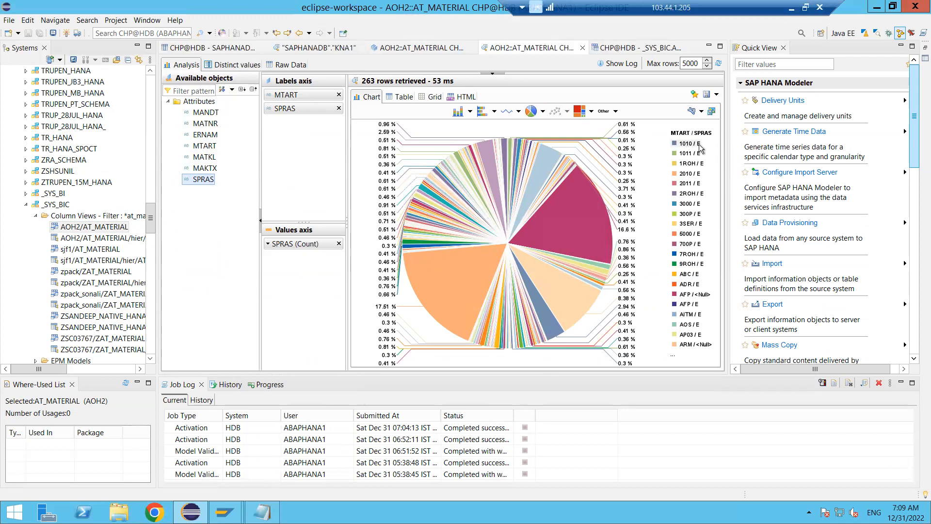
pyautogui.moveTo(699, 149)
pyautogui.moveTo(693, 277)
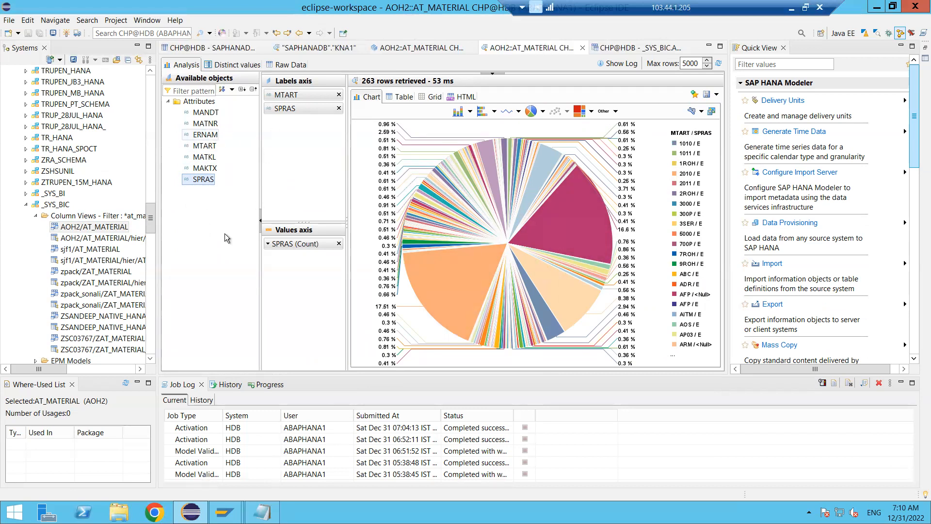
# - Start a new attribute view in the AOH2 content package and name it AT_SO
pyautogui.moveTo(217, 137)
pyautogui.moveTo(447, 263)
pyautogui.click(396, 51)
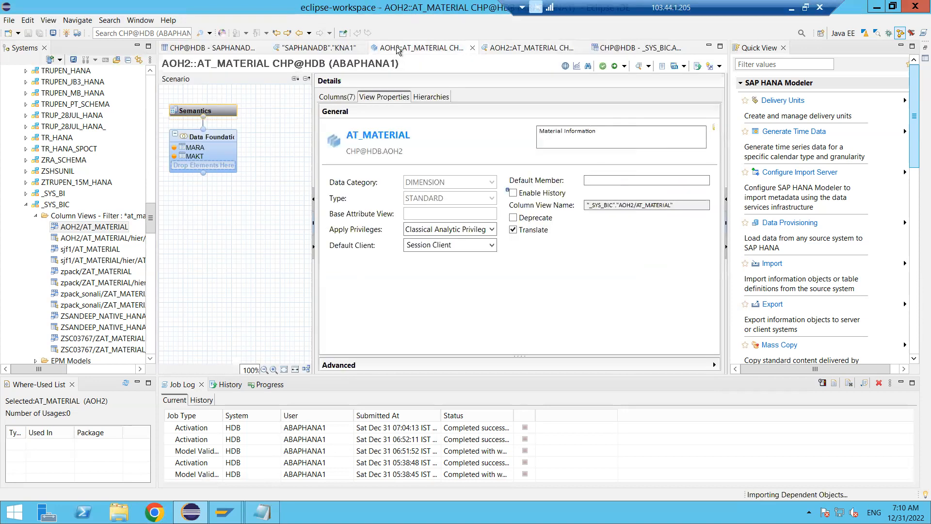
pyautogui.click(179, 50)
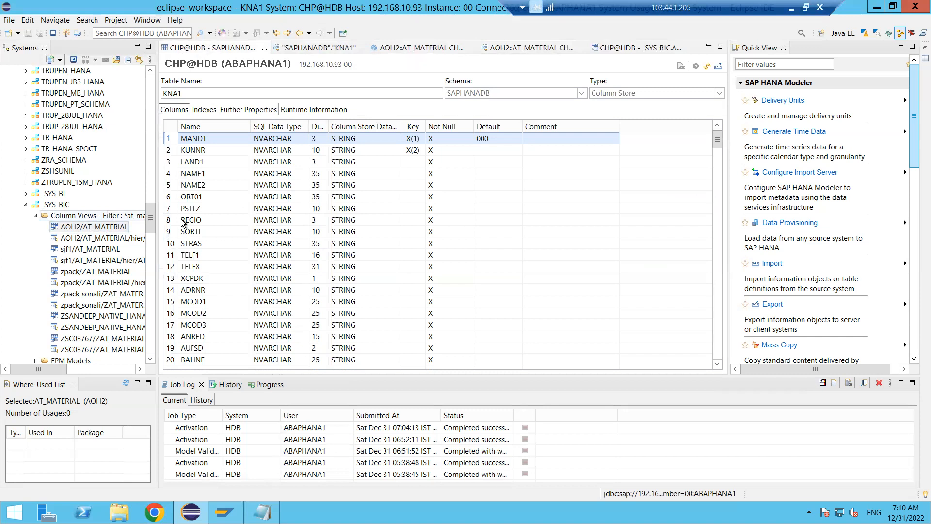
pyautogui.moveTo(153, 221); pyautogui.dragTo(147, 256)
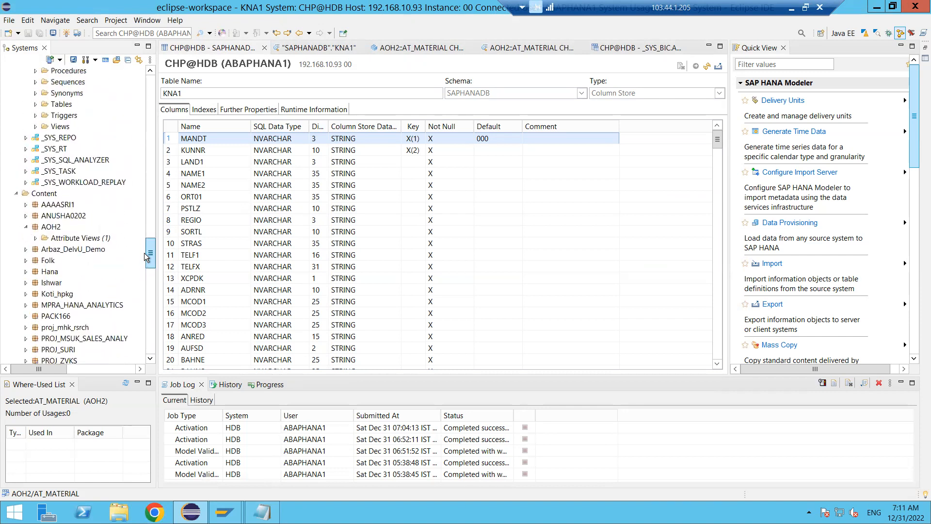
pyautogui.click(51, 229)
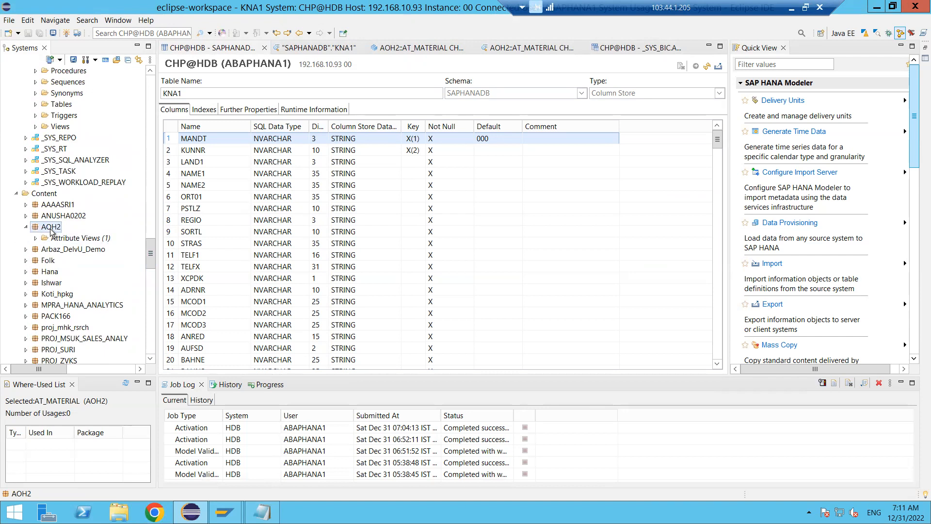
pyautogui.rightClick(50, 231)
pyautogui.moveTo(101, 240)
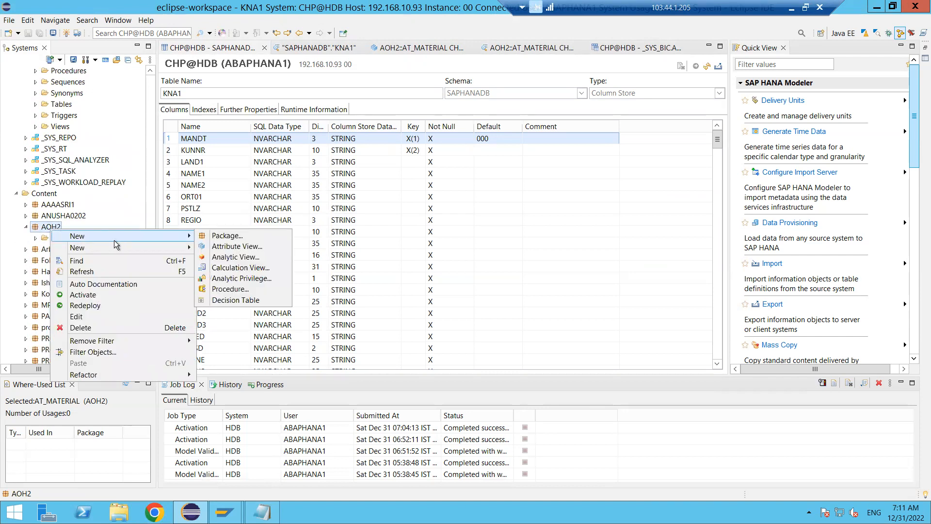
pyautogui.click(218, 248)
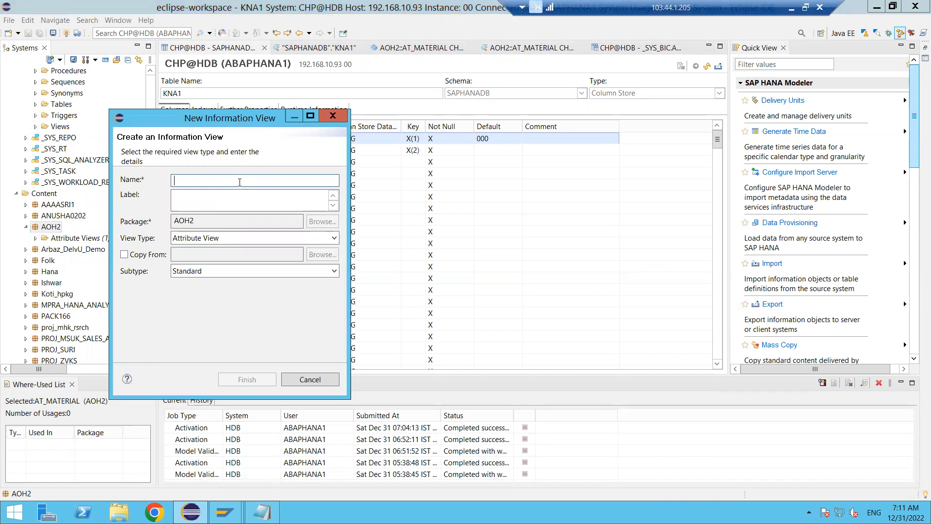
pyautogui.write('AT_')
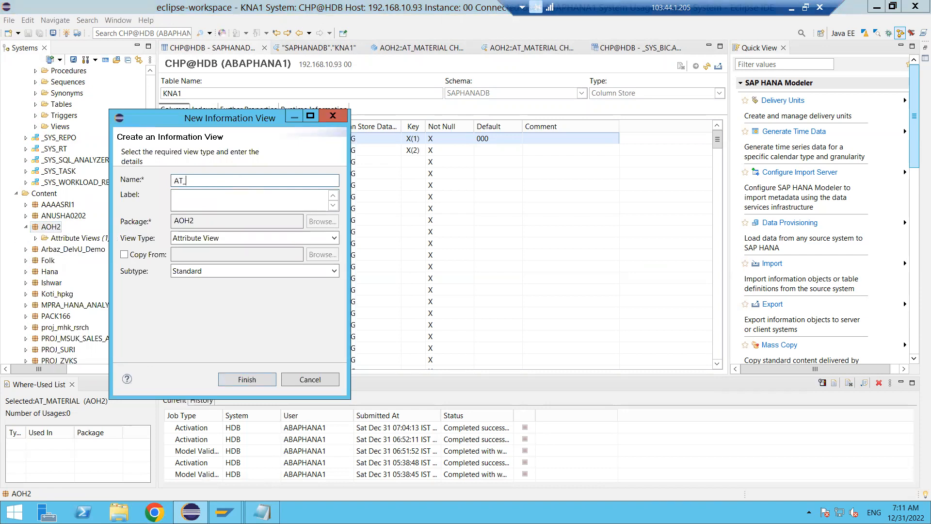
pyautogui.write('SO')
pyautogui.press('Tab')
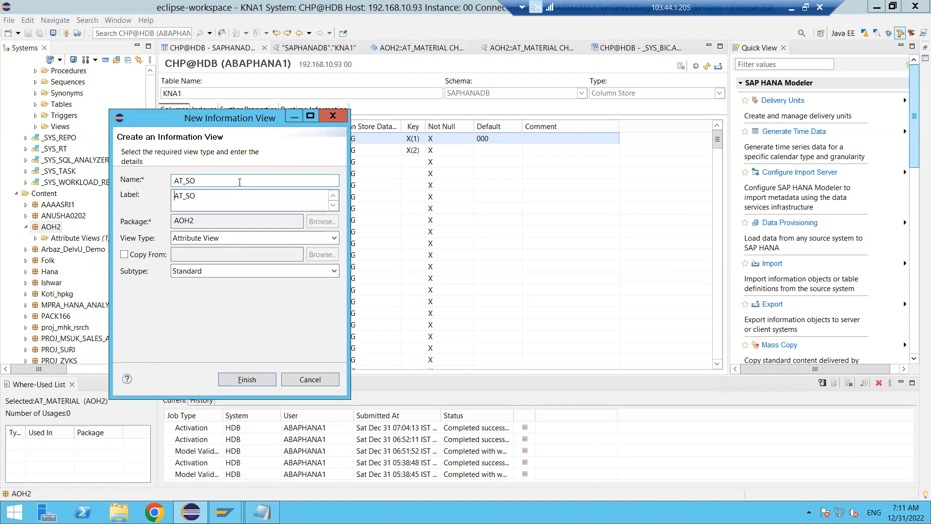
# - Label the new view "Sales Order Information", keep the Standard subtype, and create it
pyautogui.press('BackSpace')
pyautogui.press('BackSpace')
pyautogui.press('BackSpace')
pyautogui.press('BackSpace')
pyautogui.press('BackSpace')
pyautogui.write('Sales Order Information')
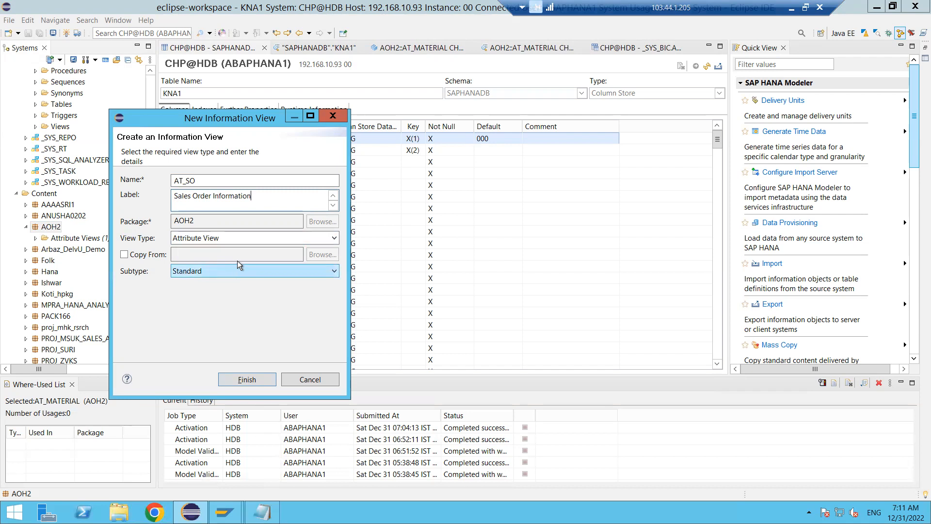
pyautogui.click(225, 276)
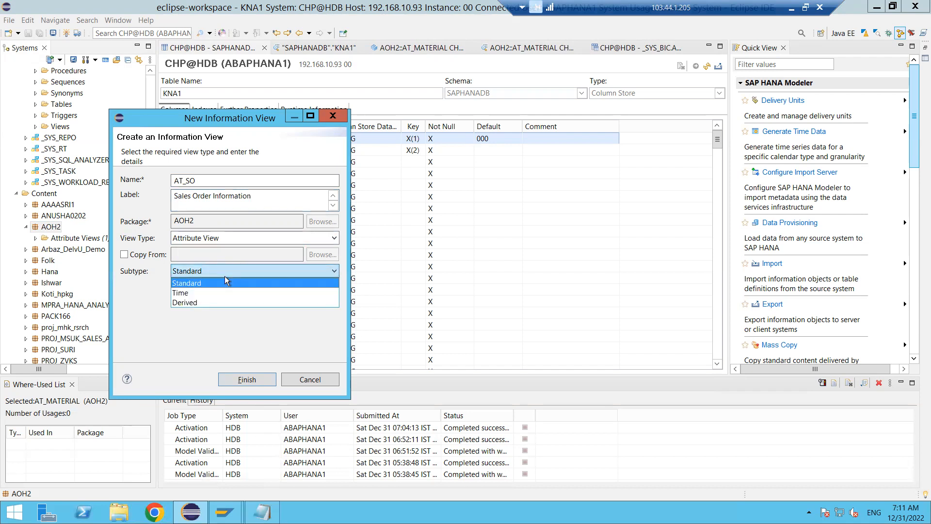
pyautogui.click(225, 276)
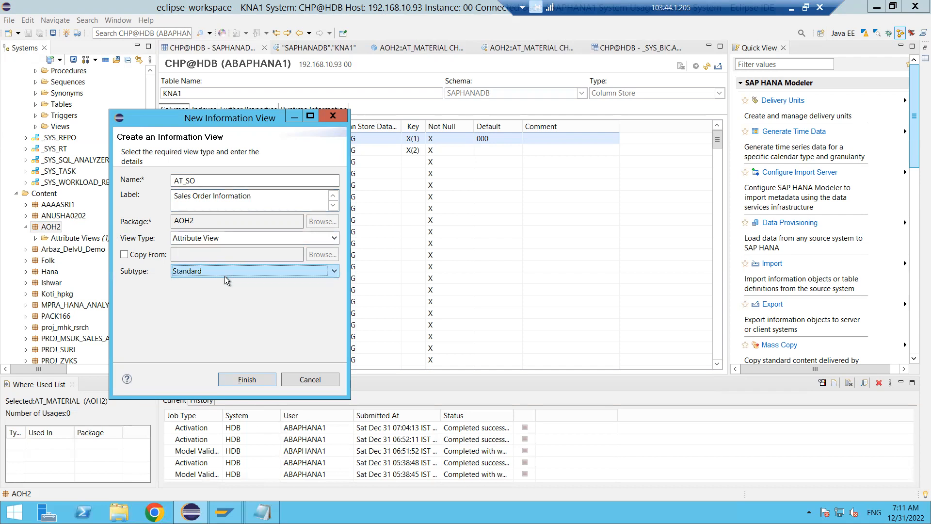
pyautogui.click(246, 378)
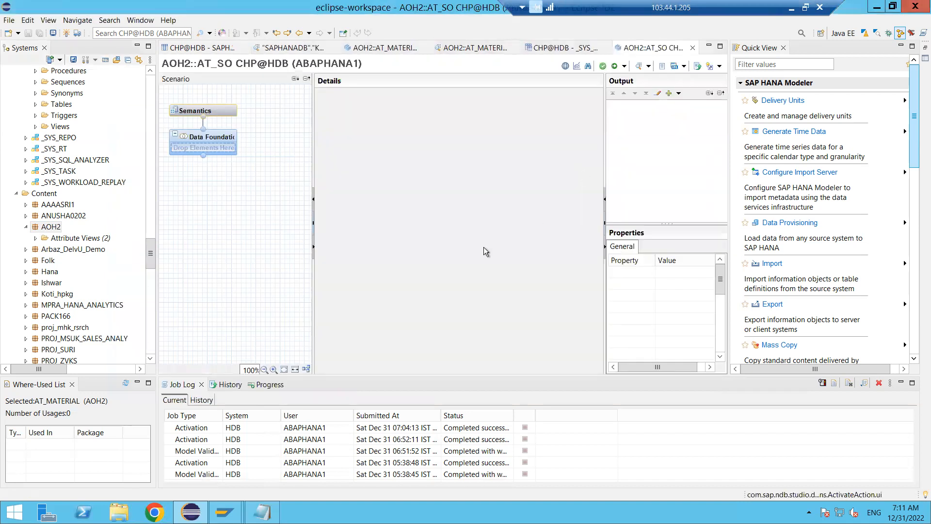
# - Add the VBAK table from the SAPHANADB schema to the data foundation of AT_SO
pyautogui.click(217, 151)
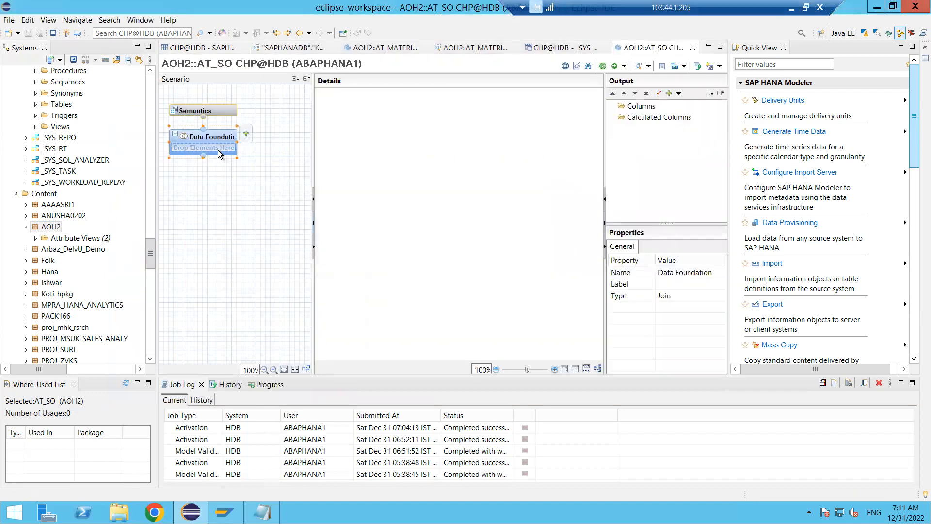
pyautogui.click(247, 133)
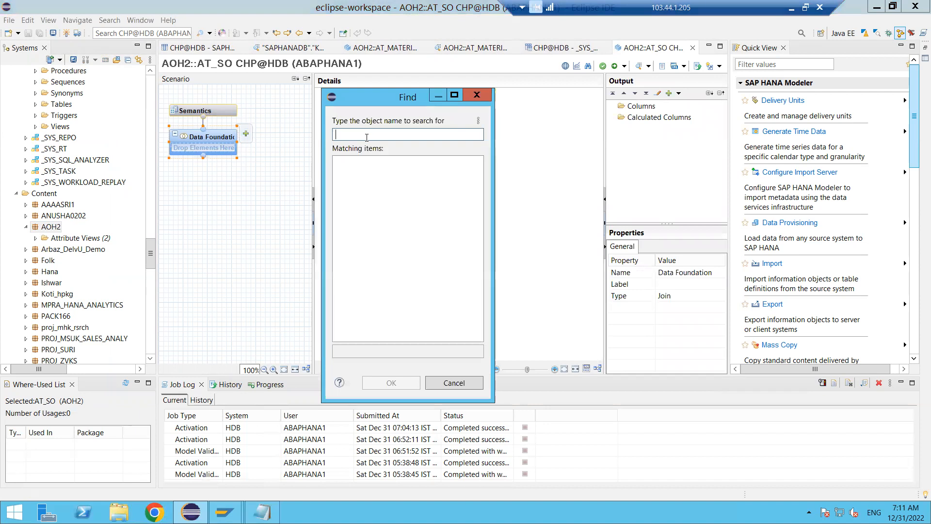
pyautogui.write('vbak')
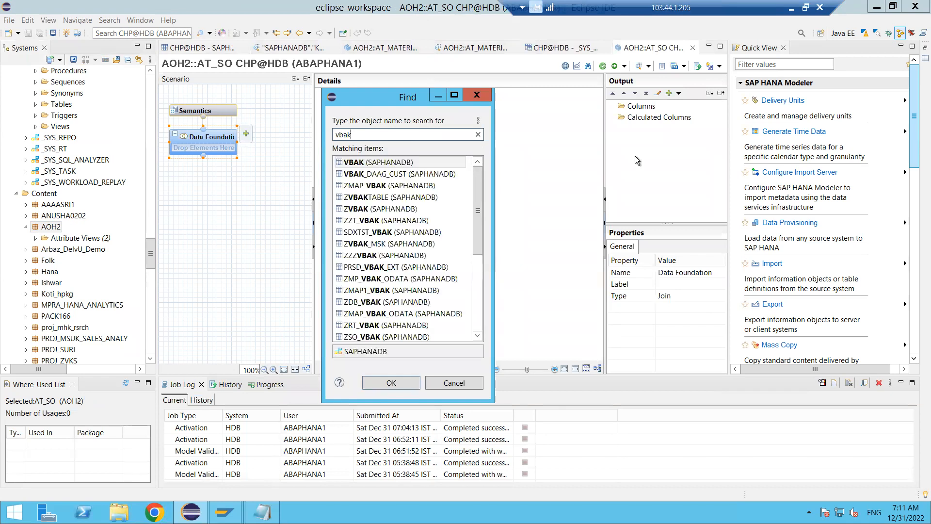
pyautogui.doubleClick(389, 165)
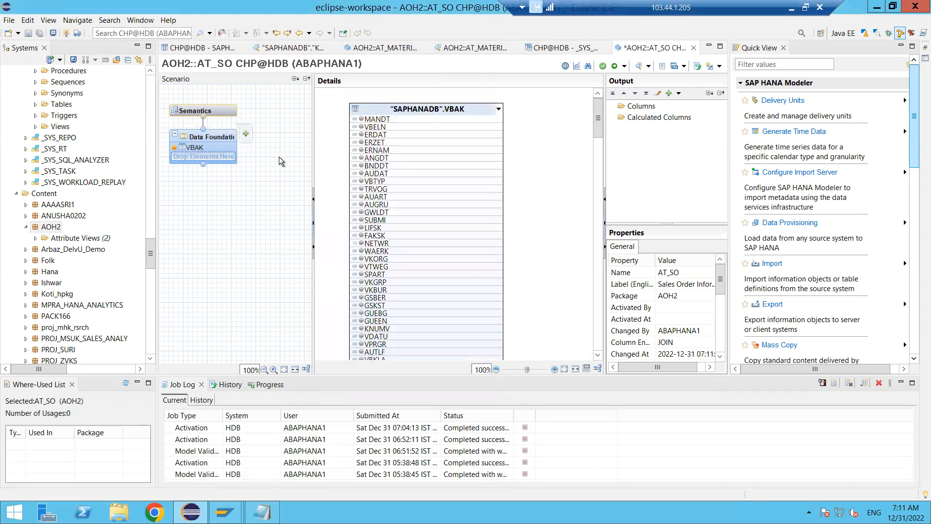
# - Add the VBAK columns MANDT, VBELN, VBTYP and NETWR to the data foundation's output
pyautogui.click(361, 120)
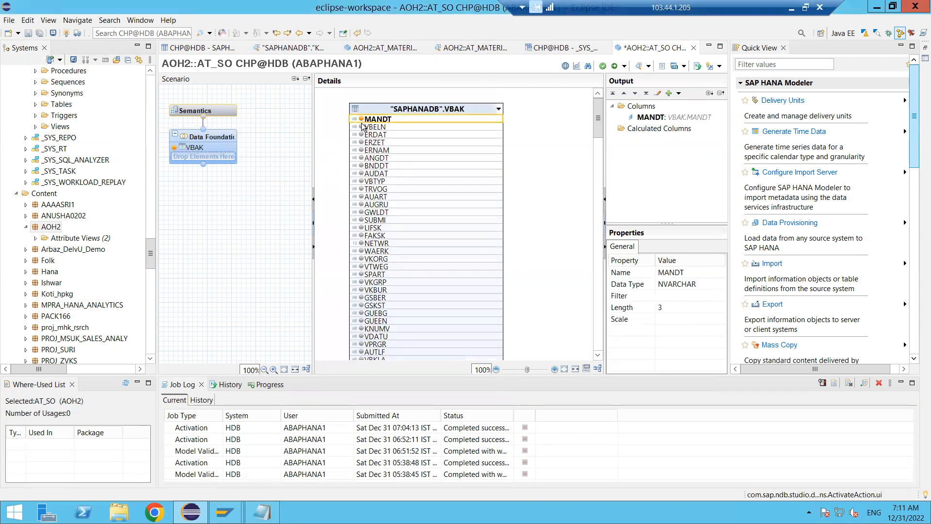
pyautogui.click(362, 127)
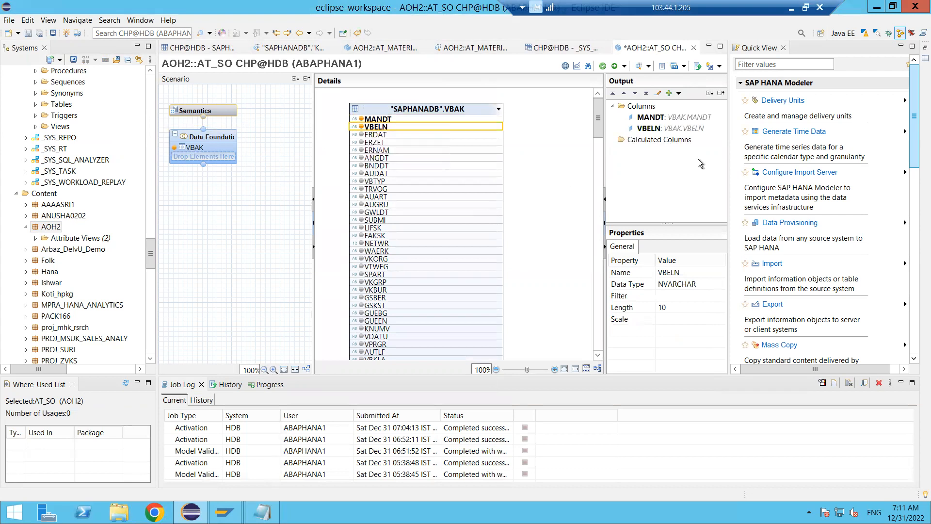
pyautogui.click(362, 182)
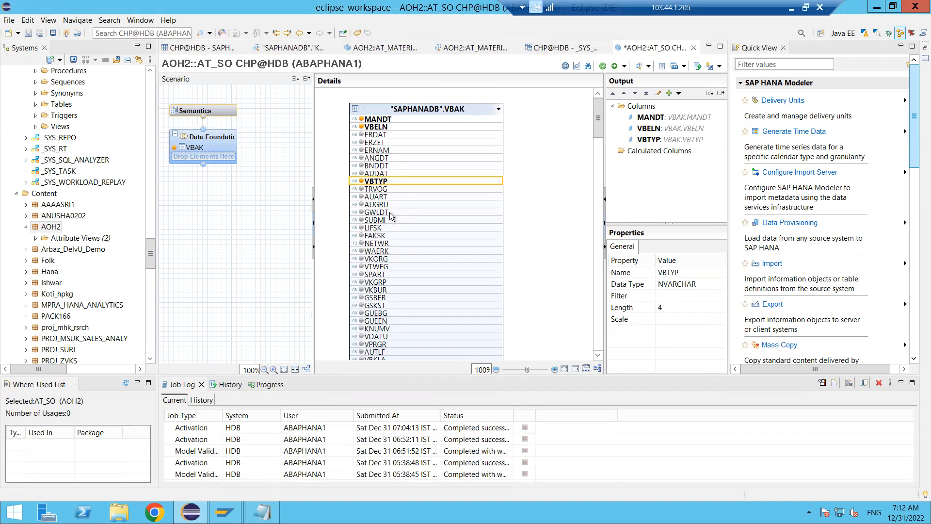
pyautogui.click(361, 244)
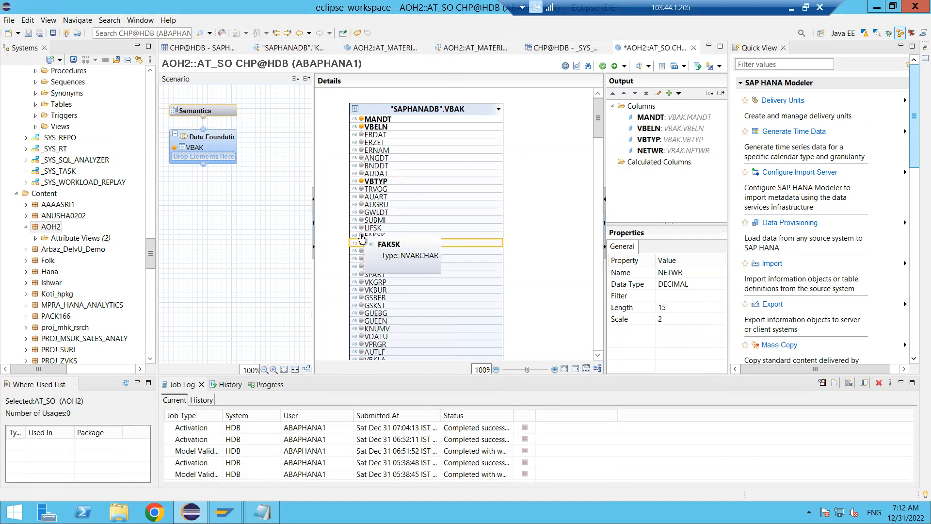
pyautogui.click(573, 208)
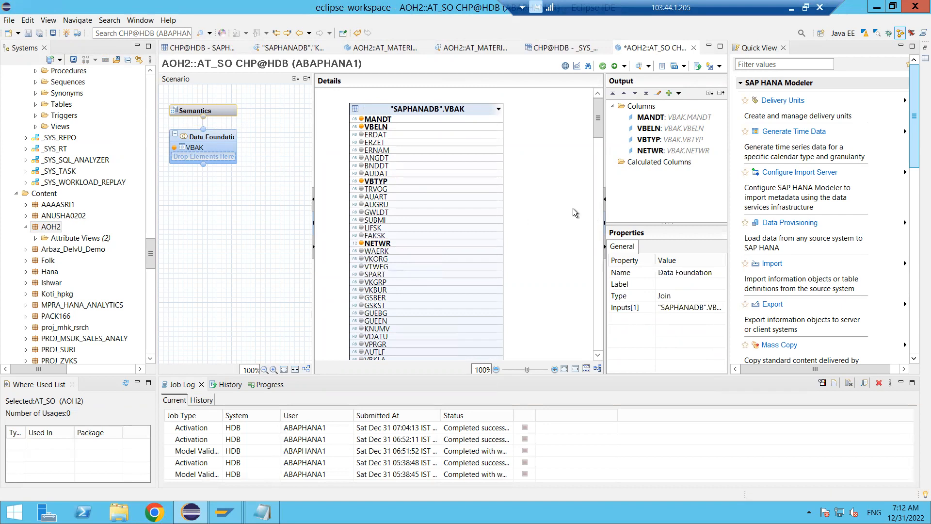
# - Find the KUNNR column in VBAK, add it to the output, and close the search
pyautogui.hotkey('ctrl', 'f')
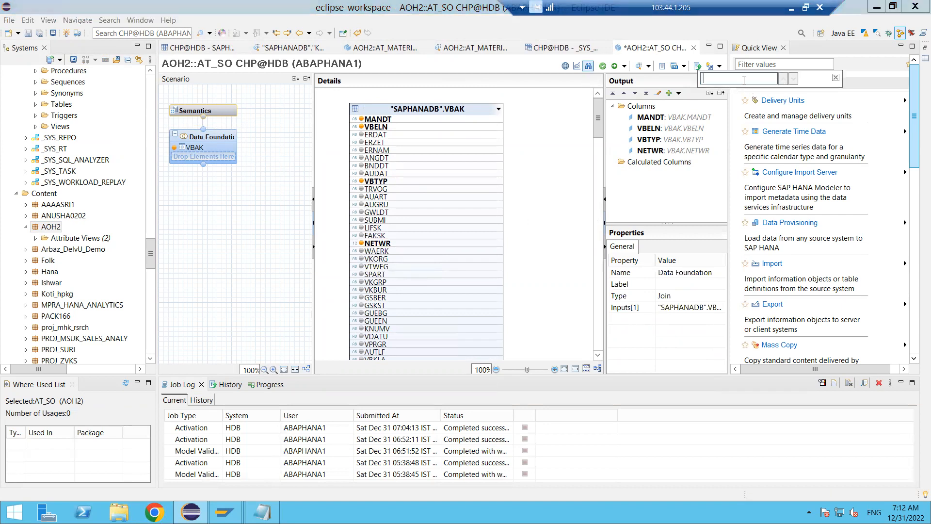
pyautogui.write('kunnr')
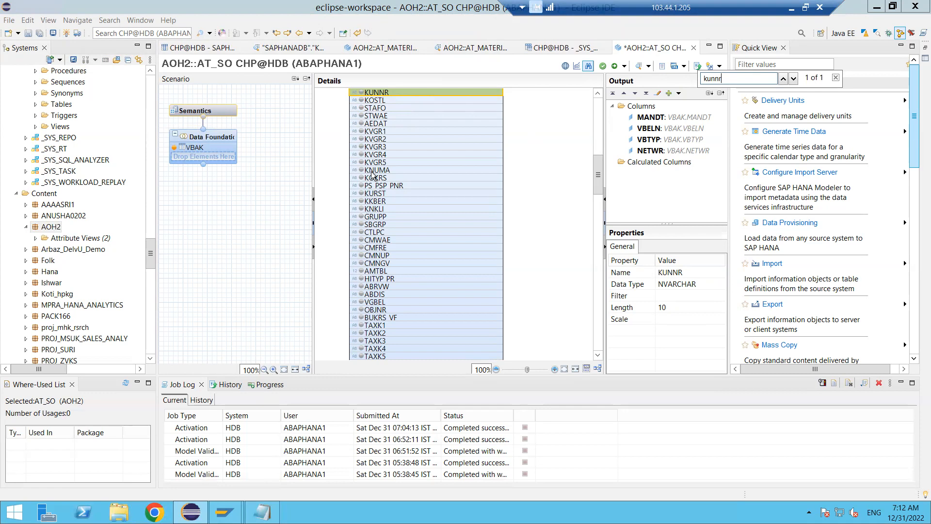
pyautogui.click(362, 93)
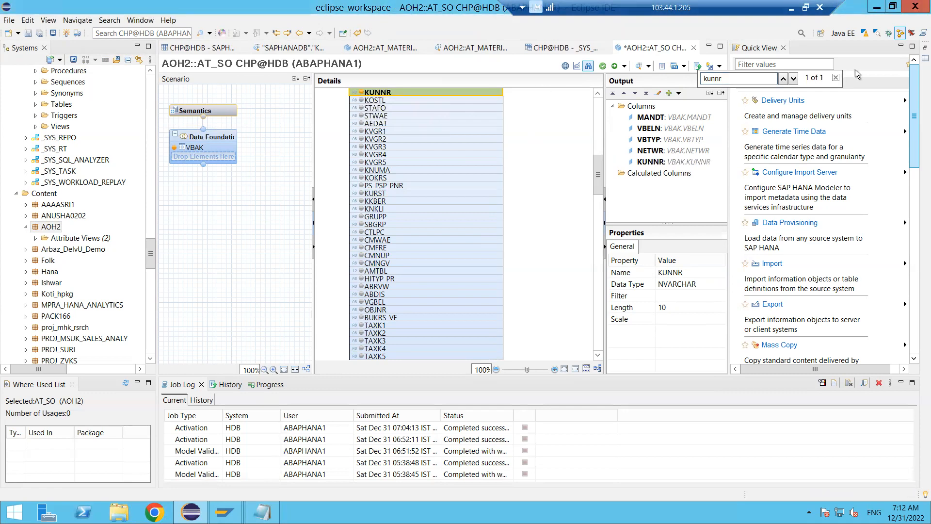
pyautogui.click(836, 79)
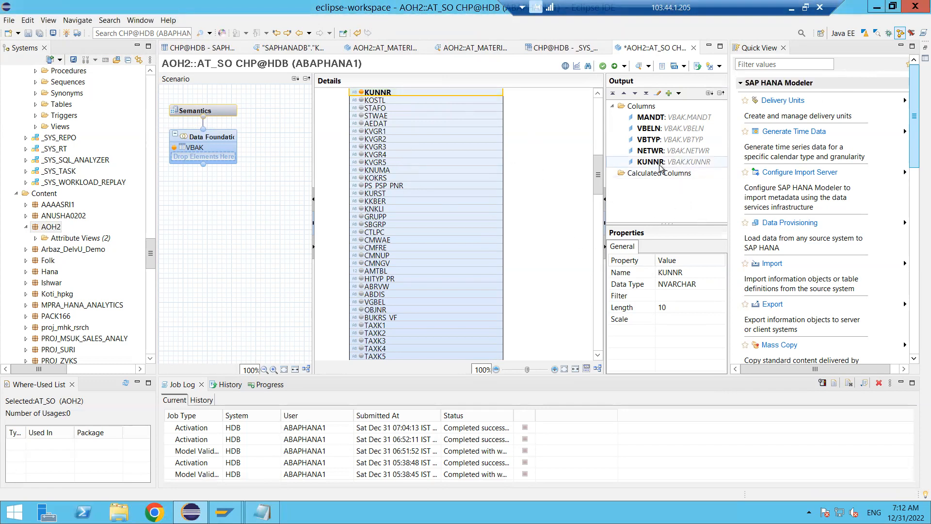
pyautogui.click(563, 190)
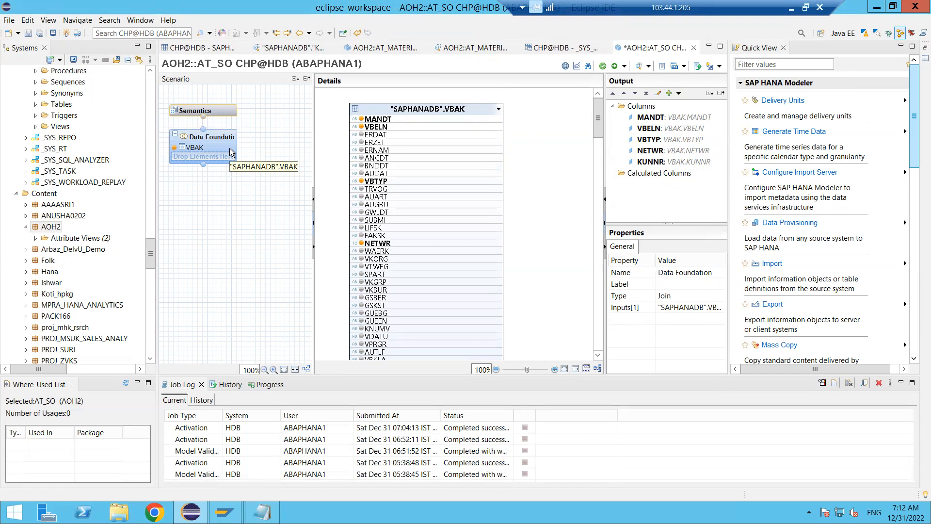
# - Mark VBELN as the key column in the view's semantics and widen the Name column to show full names
pyautogui.click(214, 111)
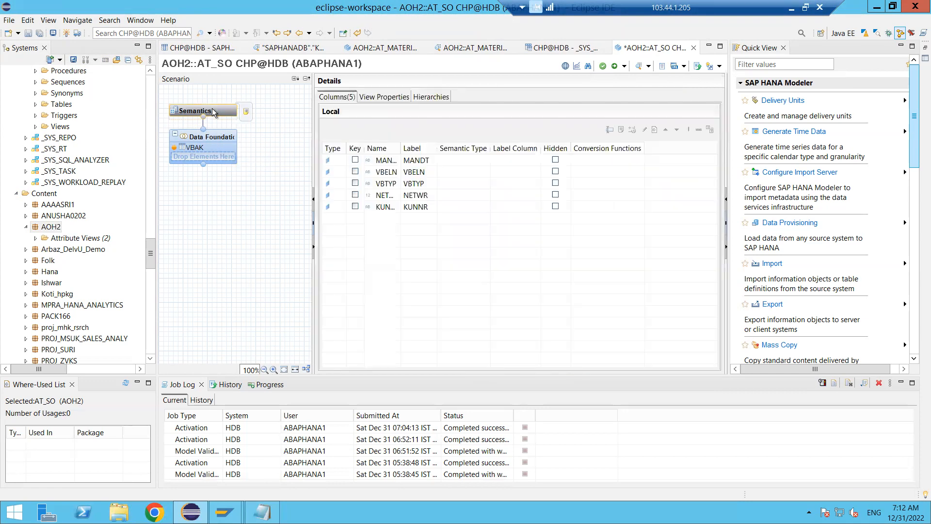
pyautogui.click(357, 172)
pyautogui.click(356, 171)
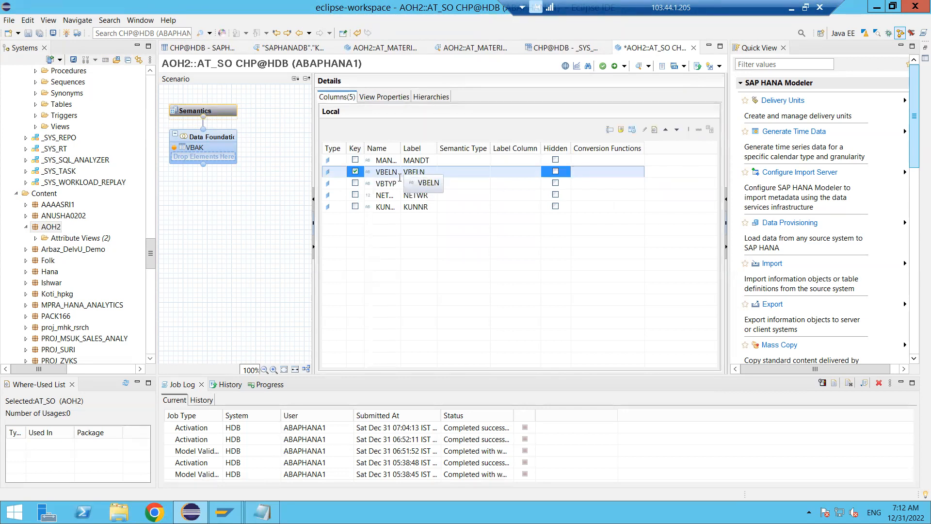
pyautogui.moveTo(399, 146); pyautogui.dragTo(433, 148)
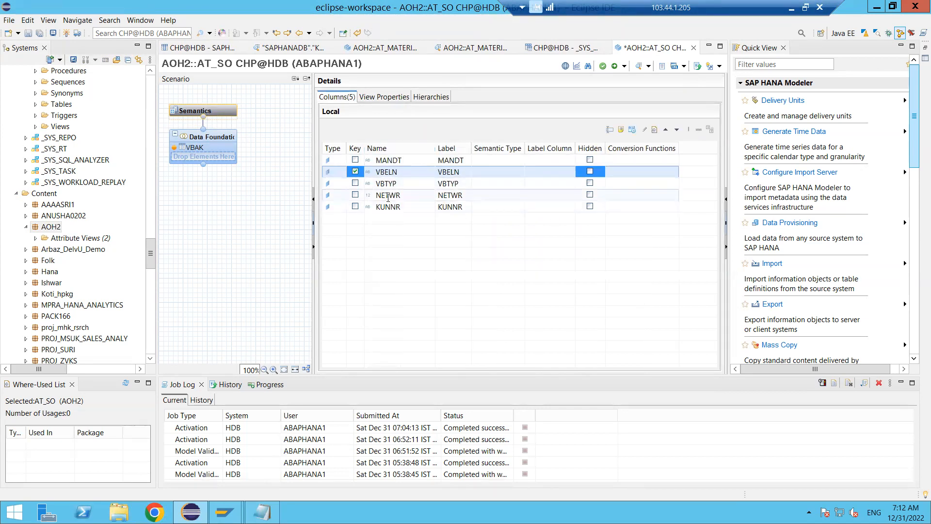
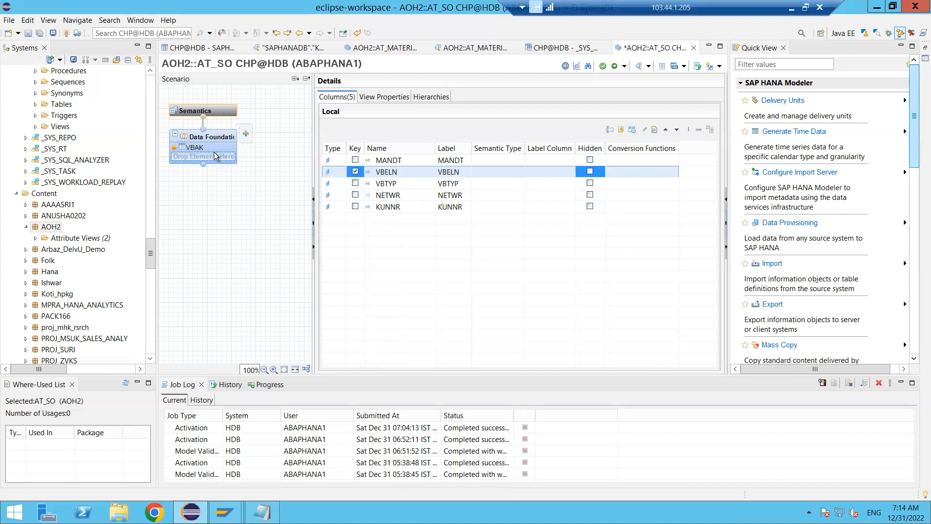
# - Display the VBAK table in AT_SO's data foundation and switch from the remote desktop to the information model notes in Paint
pyautogui.click(213, 148)
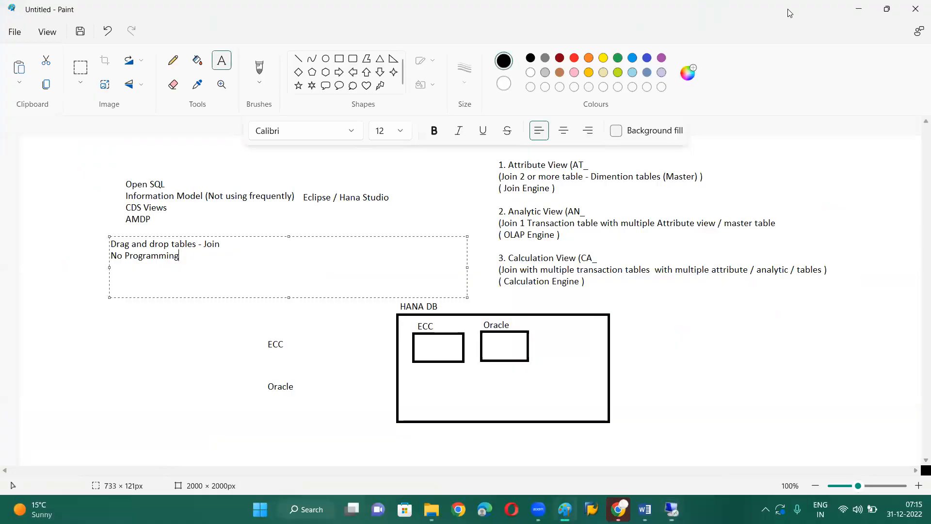
pyautogui.click(791, 8)
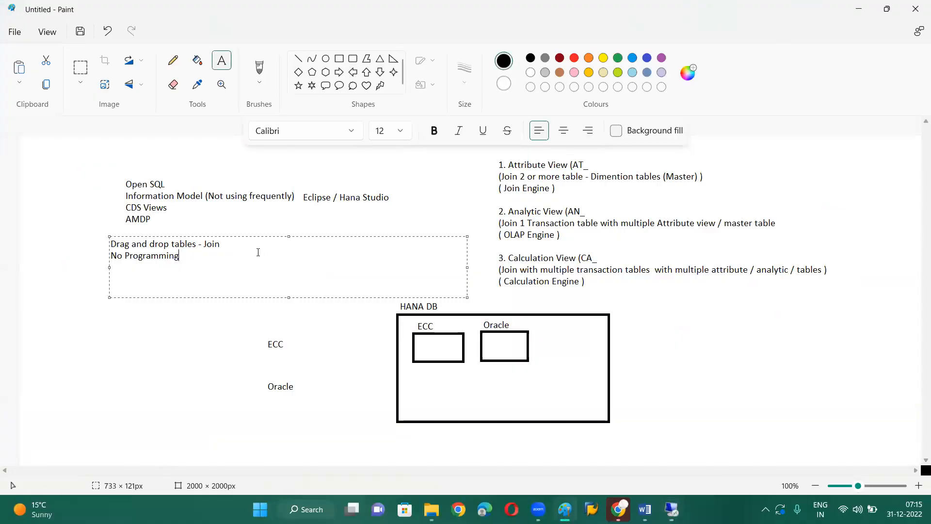